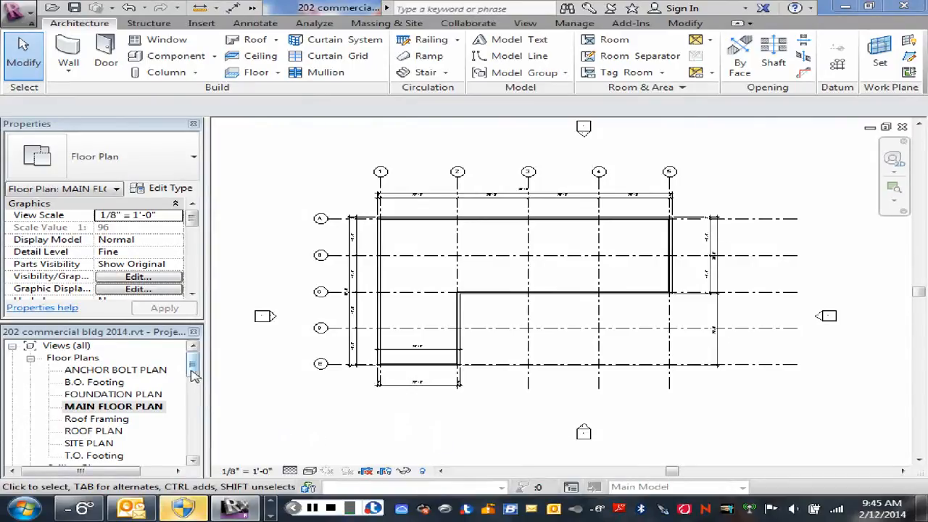
- Open the Right Side Elevation view and inspect the level markers at the end of the building's level lines
drag(193, 373, 192, 401)
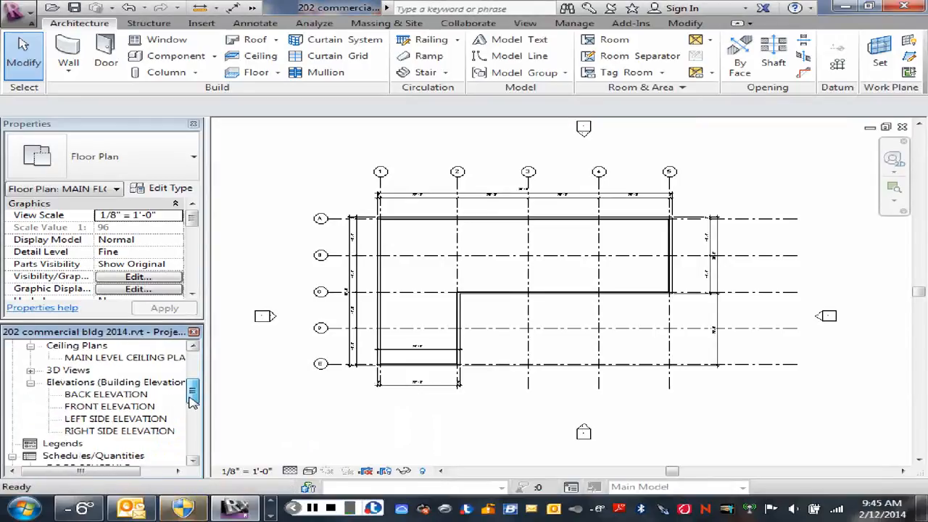
double_click(108, 432)
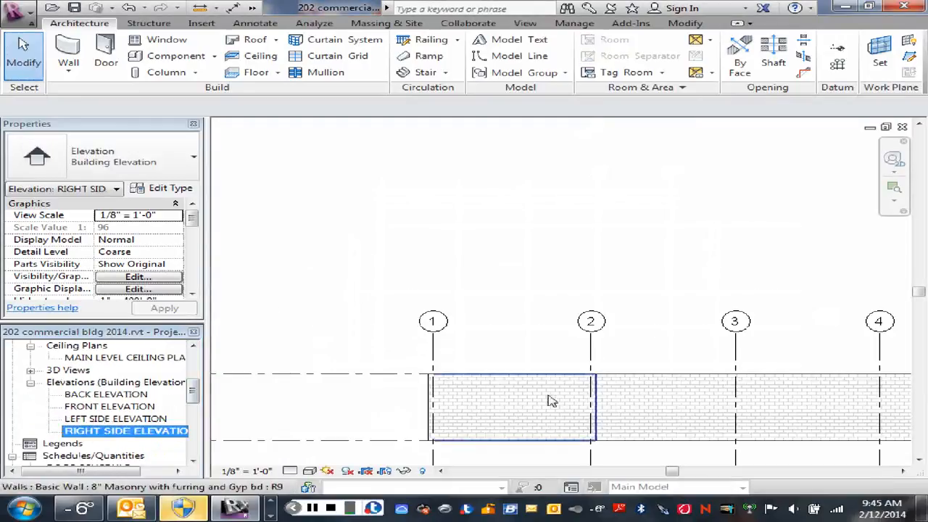
scroll(584, 338, down, 2)
middle_drag(584, 338, 498, 298)
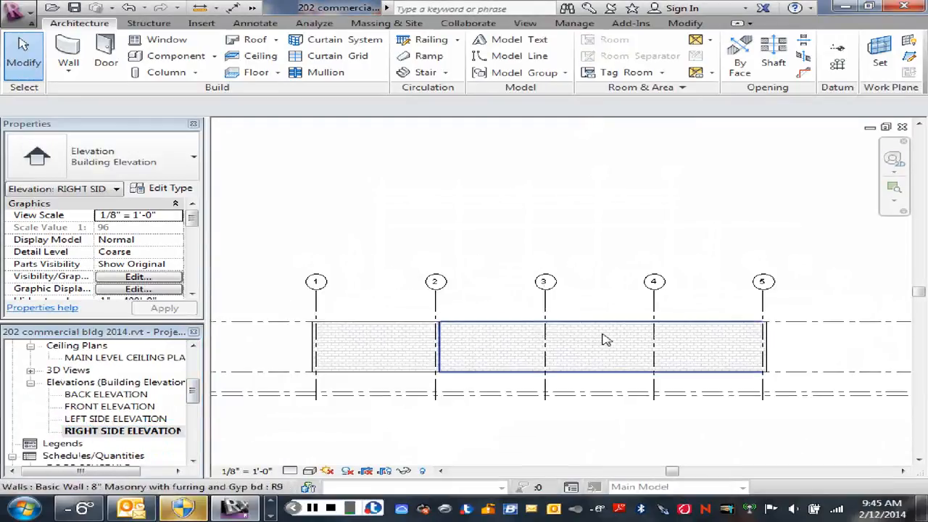
scroll(695, 342, up, 1)
middle_drag(696, 342, 435, 330)
scroll(787, 346, down, 6)
middle_drag(855, 362, 716, 350)
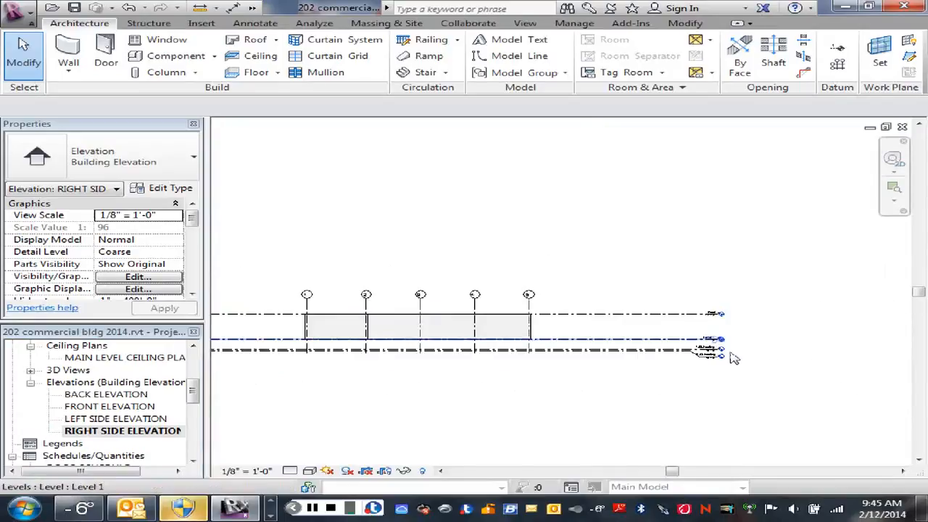
scroll(731, 357, up, 5)
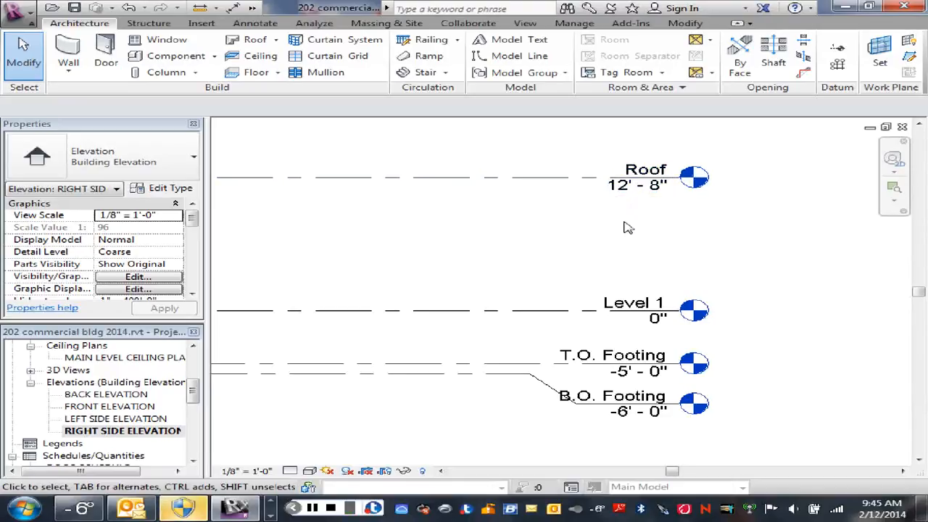
- Examine the roof, Level 1 and footing level lines and their elevations relative to the building walls
scroll(591, 224, down, 3)
middle_drag(589, 230, 694, 241)
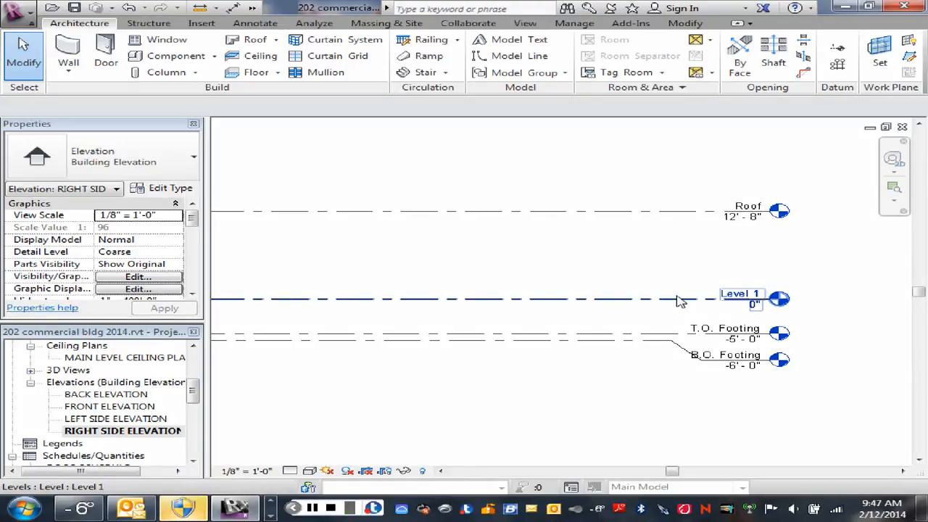
scroll(692, 305, up, 1)
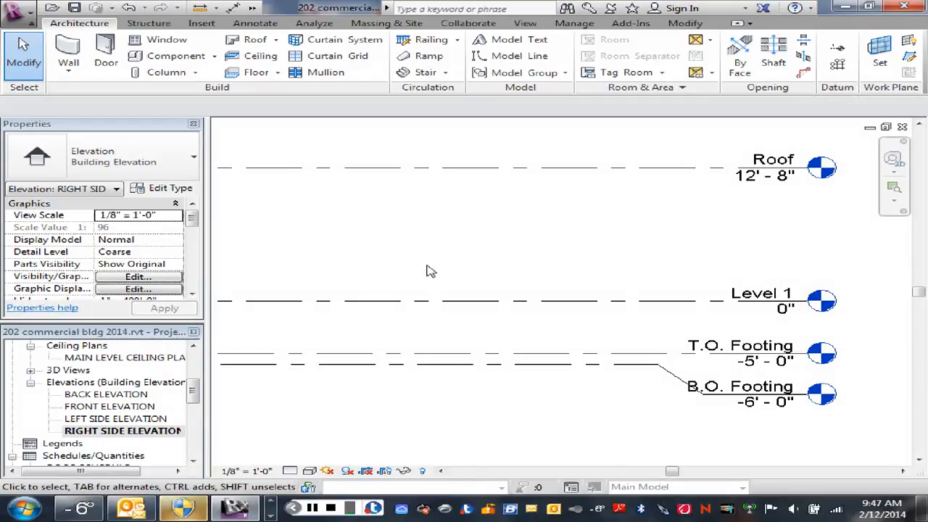
scroll(399, 264, down, 2)
middle_drag(353, 259, 516, 258)
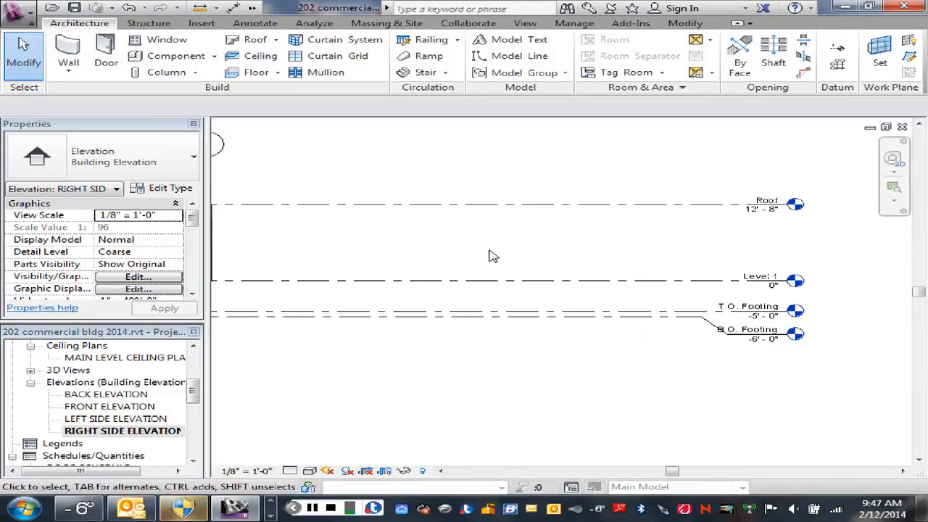
scroll(435, 253, down, 1)
scroll(414, 347, down, 1)
right_drag(418, 348, 572, 379)
click(496, 365)
scroll(550, 251, up, 1)
middle_drag(552, 257, 674, 292)
scroll(430, 270, up, 1)
scroll(447, 296, up, 1)
middle_drag(568, 296, 367, 322)
scroll(780, 296, up, 2)
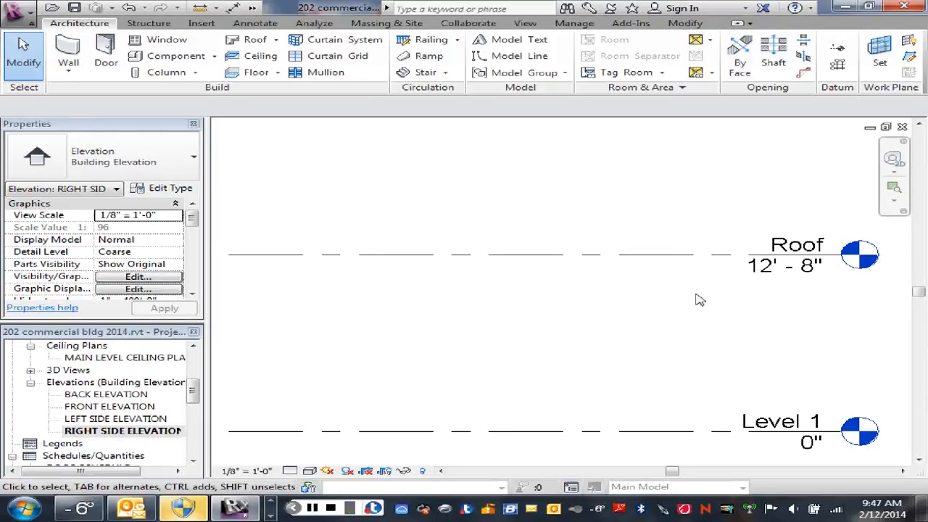
scroll(490, 366, down, 1)
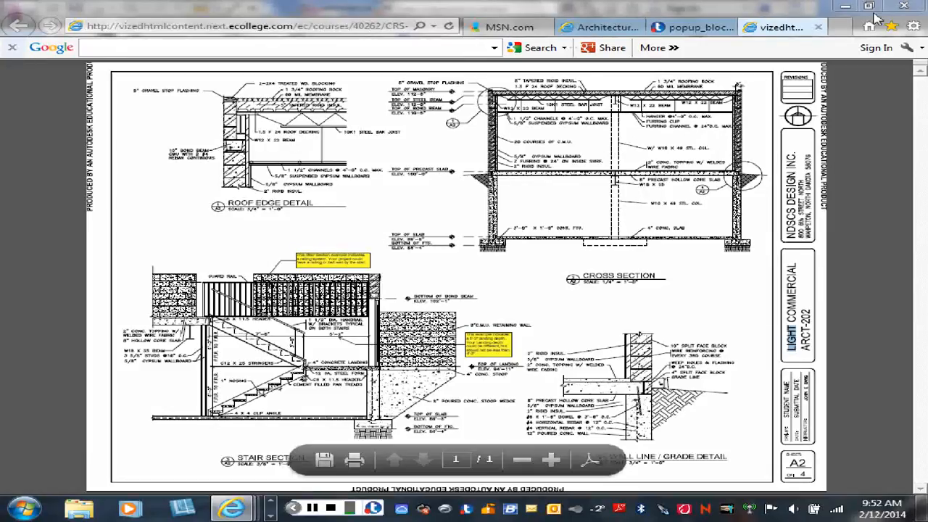
- Switch from the browser's detail sheet back to Revit and examine the masonry walls and roof level in the elevation
click(845, 8)
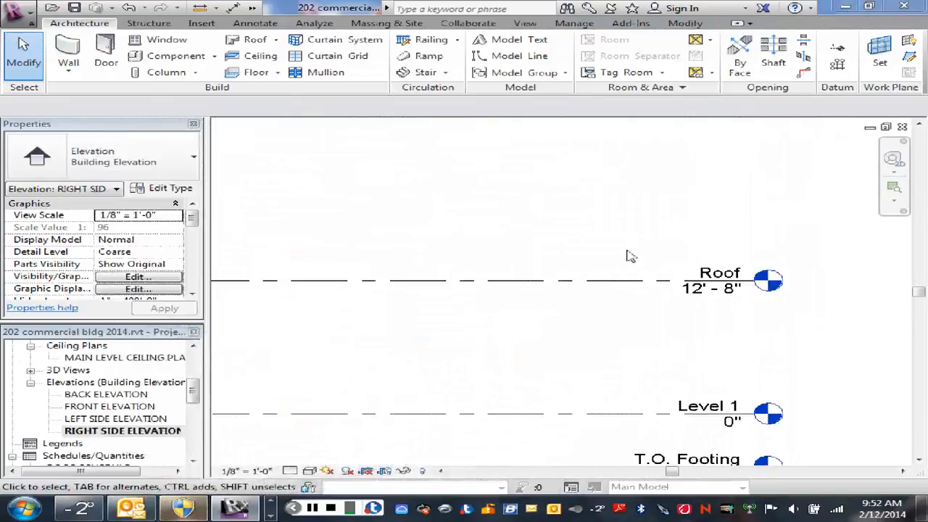
scroll(508, 359, down, 5)
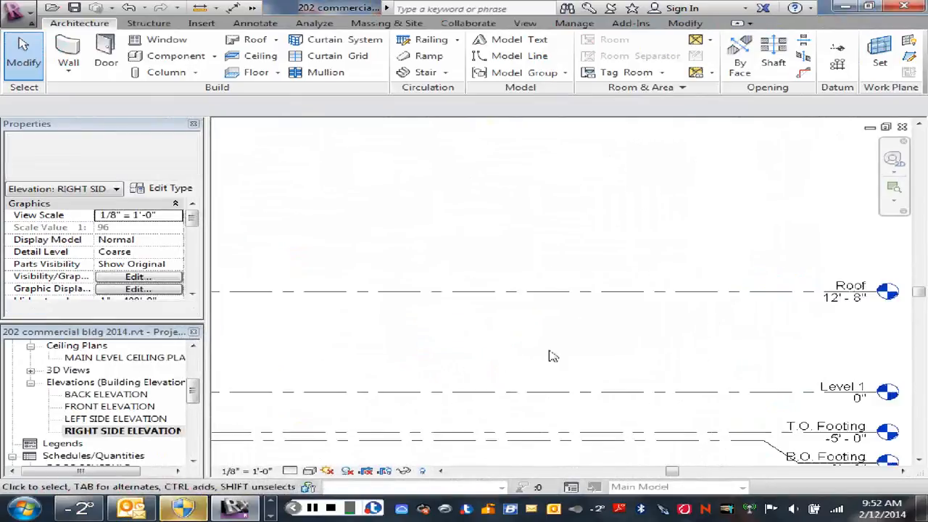
middle_drag(424, 355, 555, 341)
scroll(505, 331, up, 3)
scroll(549, 338, up, 1)
scroll(524, 355, down, 6)
scroll(489, 361, down, 2)
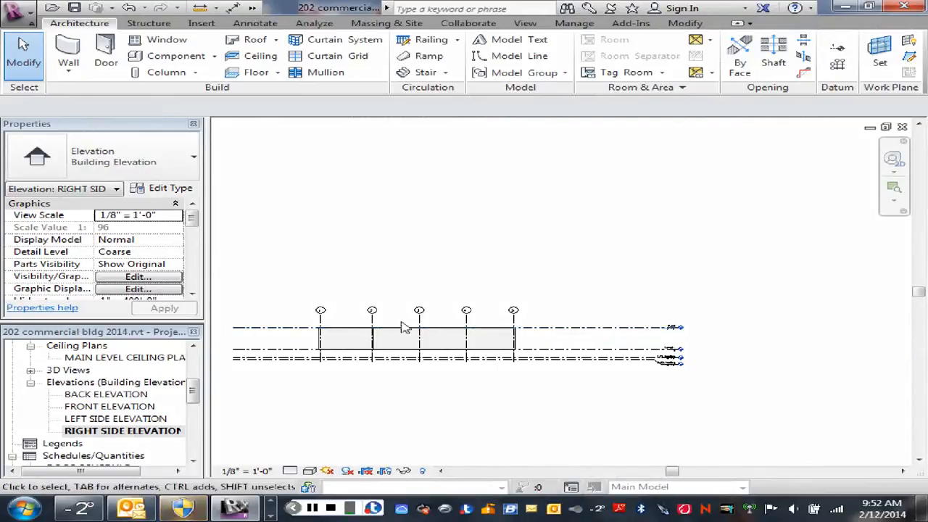
scroll(401, 325, up, 4)
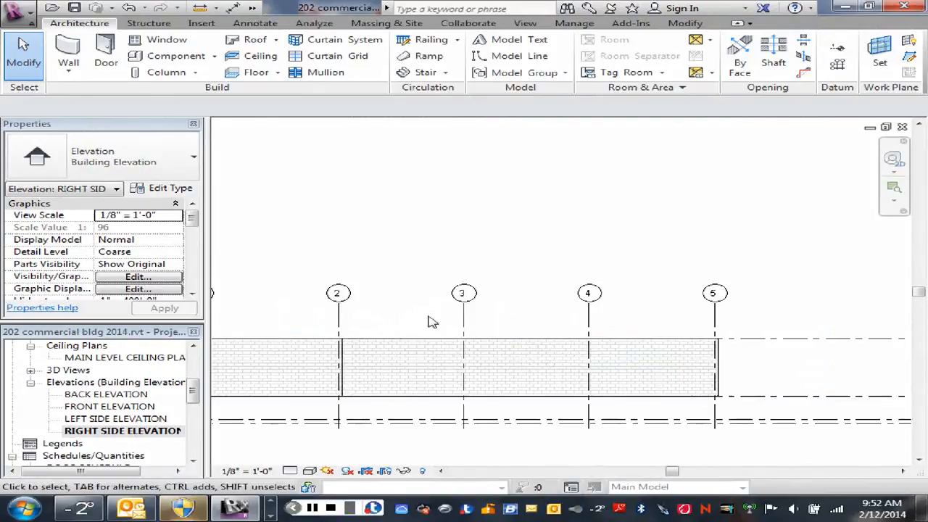
scroll(734, 324, down, 1)
middle_drag(738, 323, 516, 326)
scroll(737, 348, up, 5)
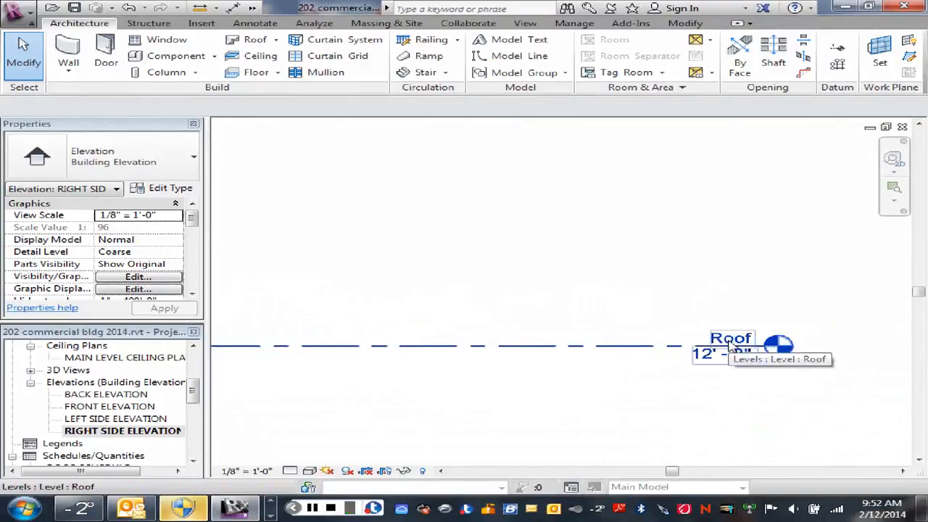
- Rename the Roof level to Roof-1 and clear the selection
click(729, 339)
click(727, 338)
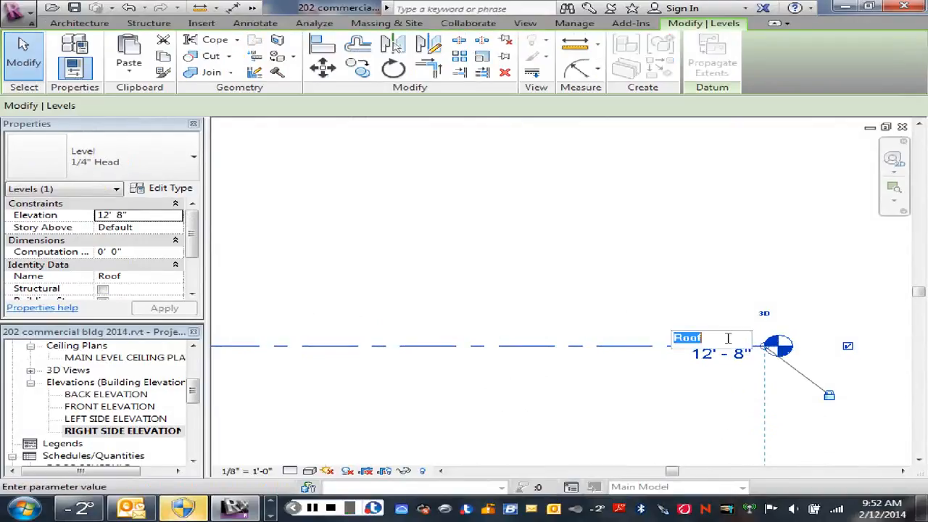
click(702, 338)
double_click(714, 338)
click(718, 337)
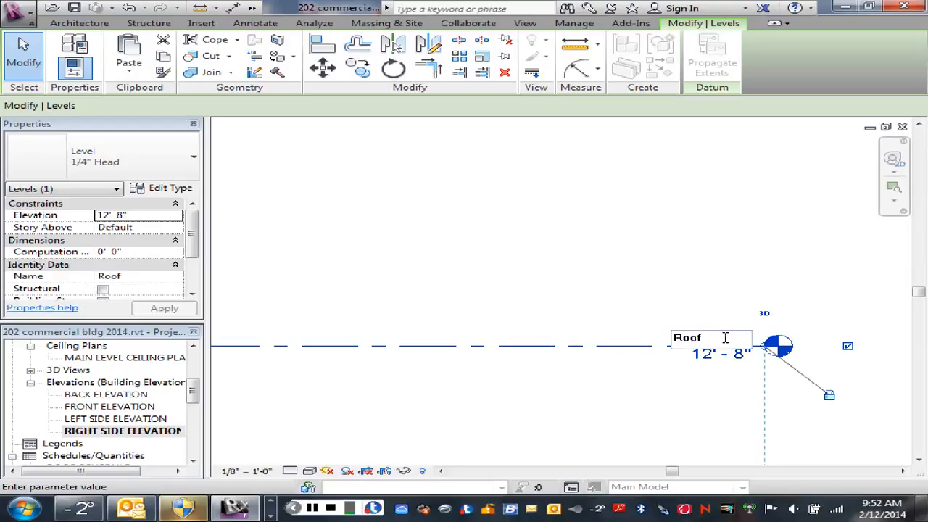
text(-1)
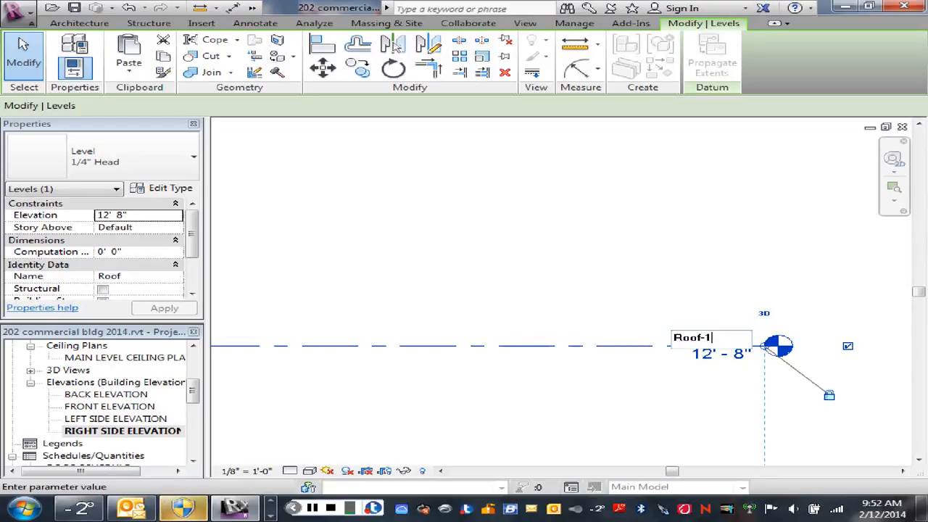
key(Return)
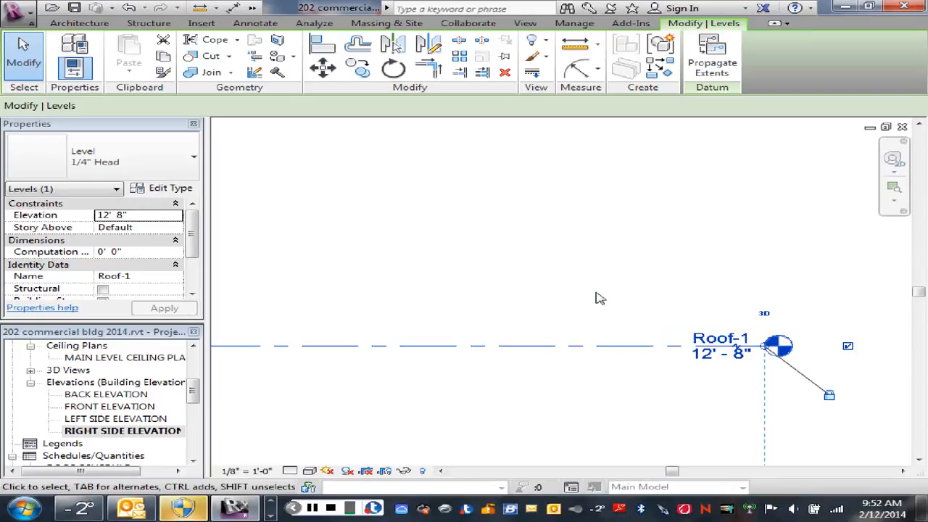
scroll(618, 307, down, 1)
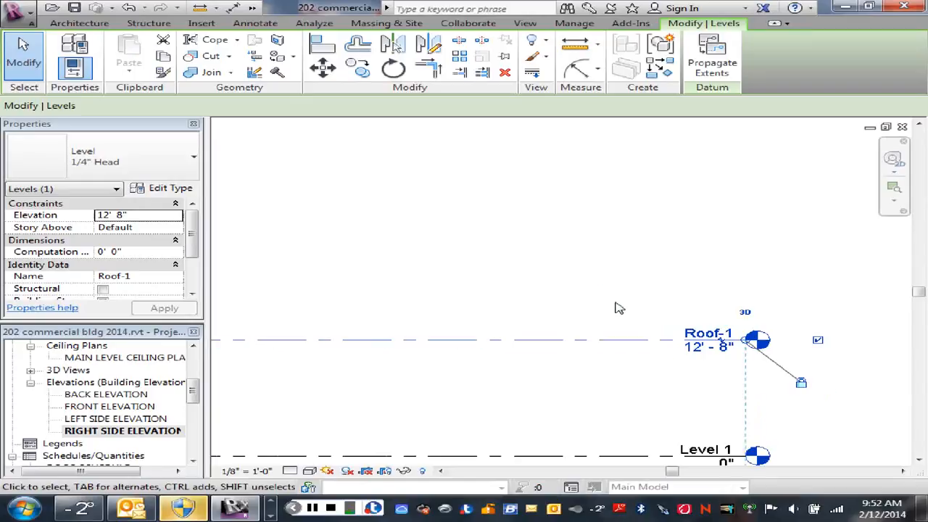
right_click(536, 374)
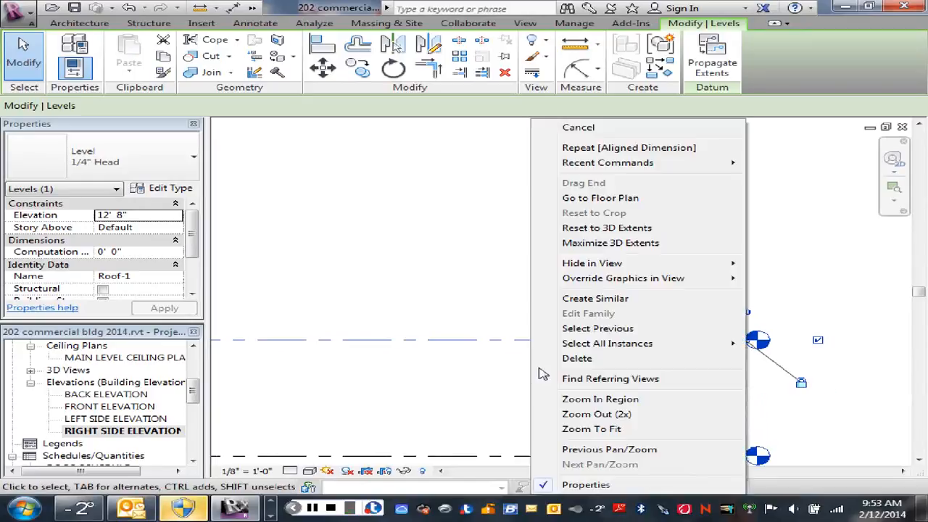
click(571, 129)
click(593, 133)
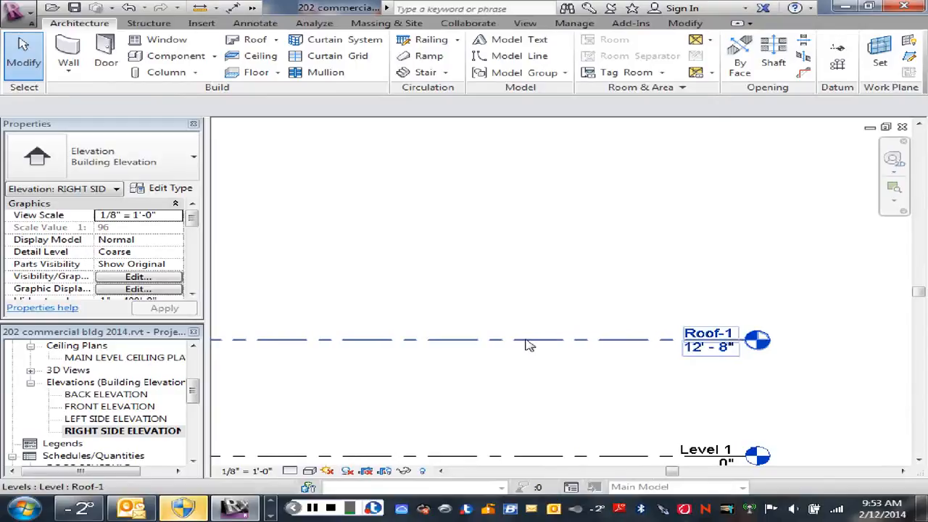
- Copy the Roof-1 level straight up to create a second roof level at elevation 17'-8"
click(526, 340)
click(358, 69)
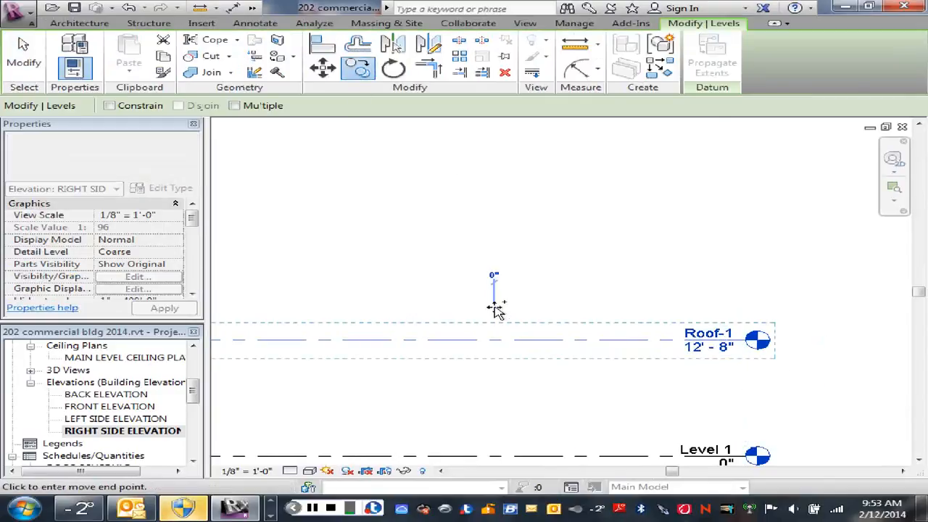
click(493, 306)
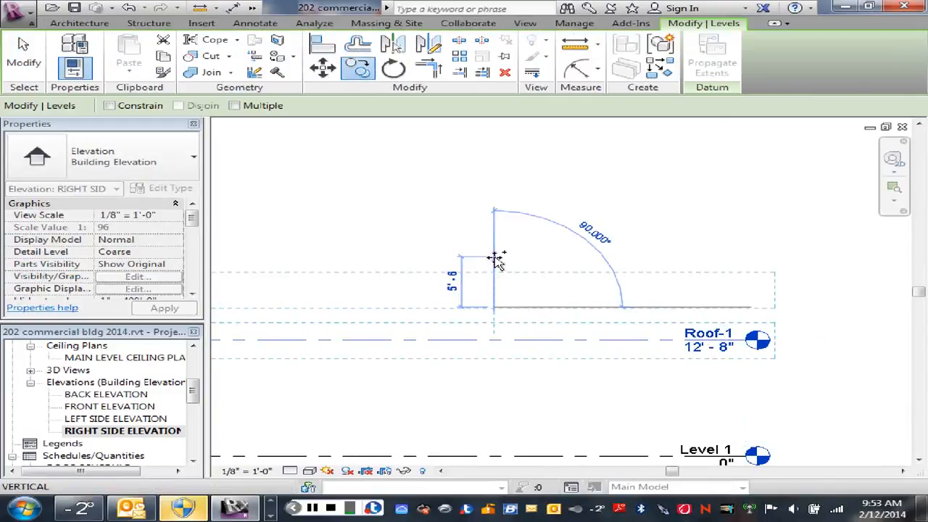
scroll(495, 259, down, 1)
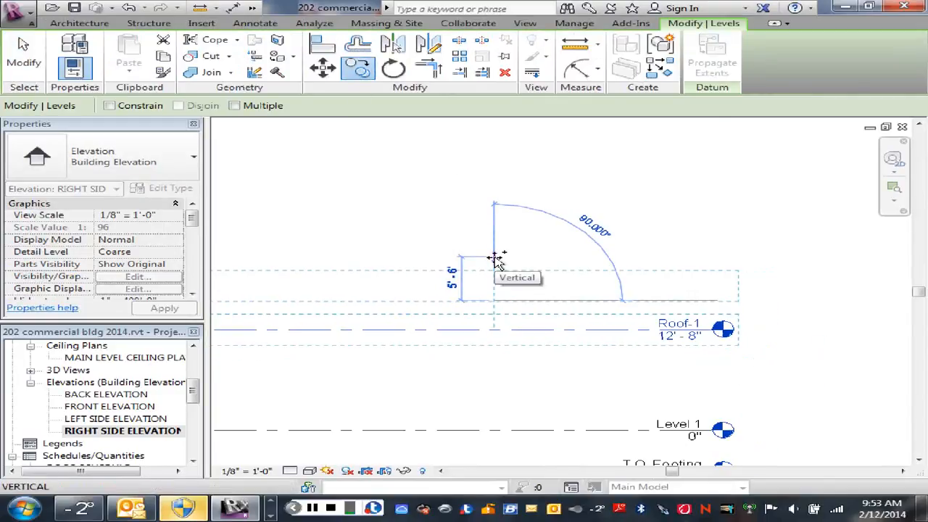
click(491, 262)
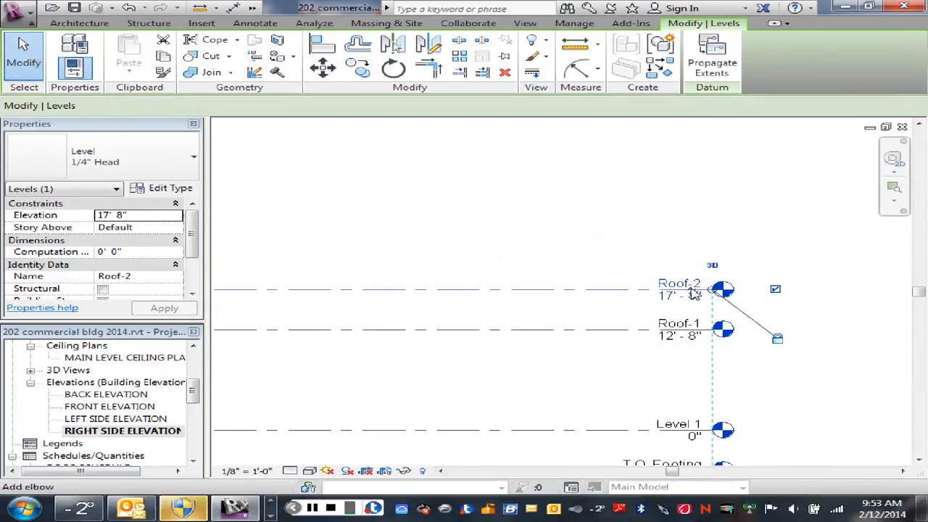
click(632, 249)
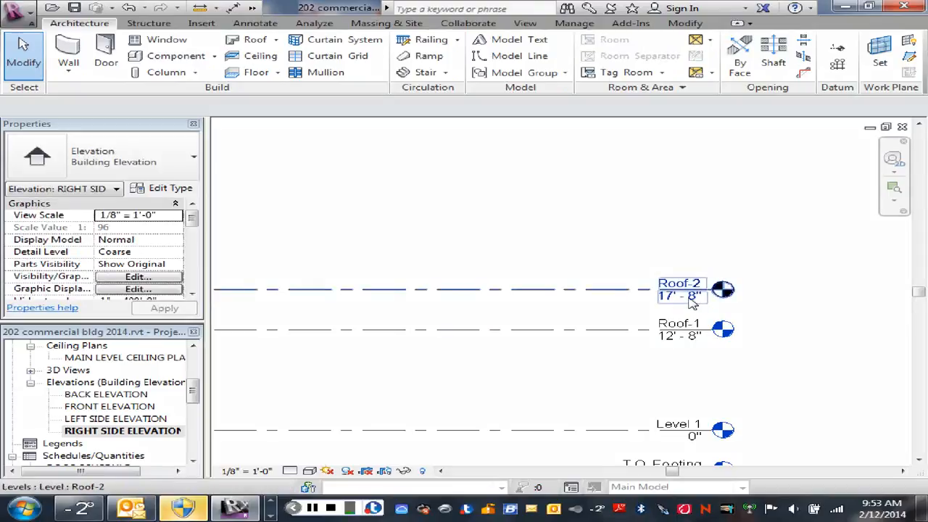
scroll(517, 321, down, 5)
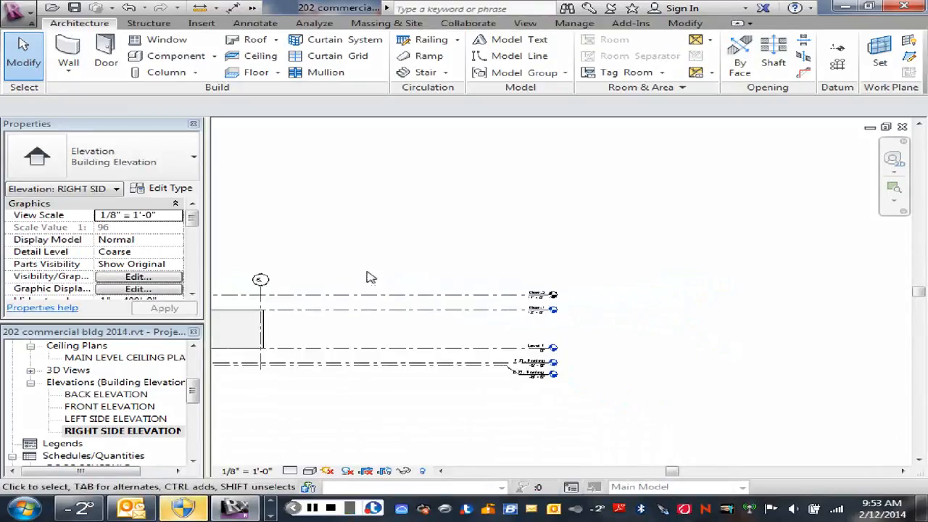
middle_drag(367, 272, 708, 281)
scroll(390, 308, up, 2)
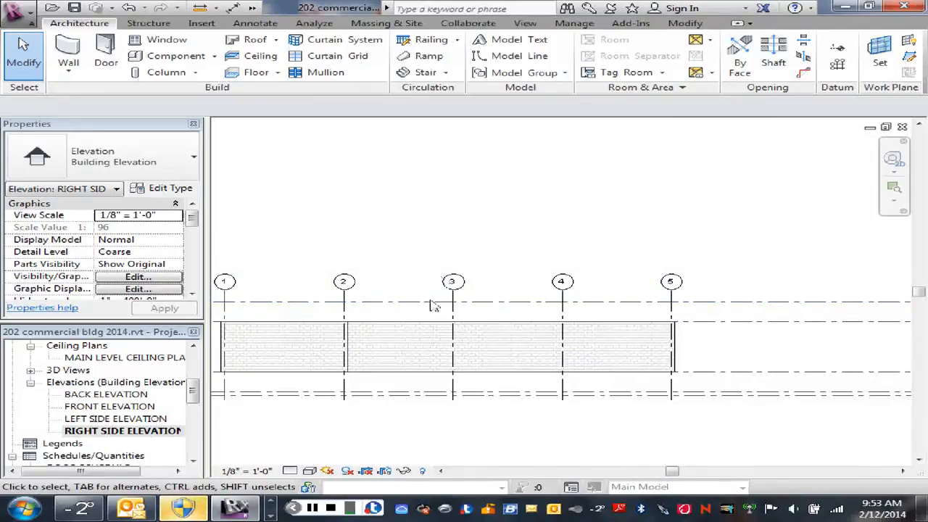
scroll(410, 307, down, 1)
scroll(435, 312, down, 1)
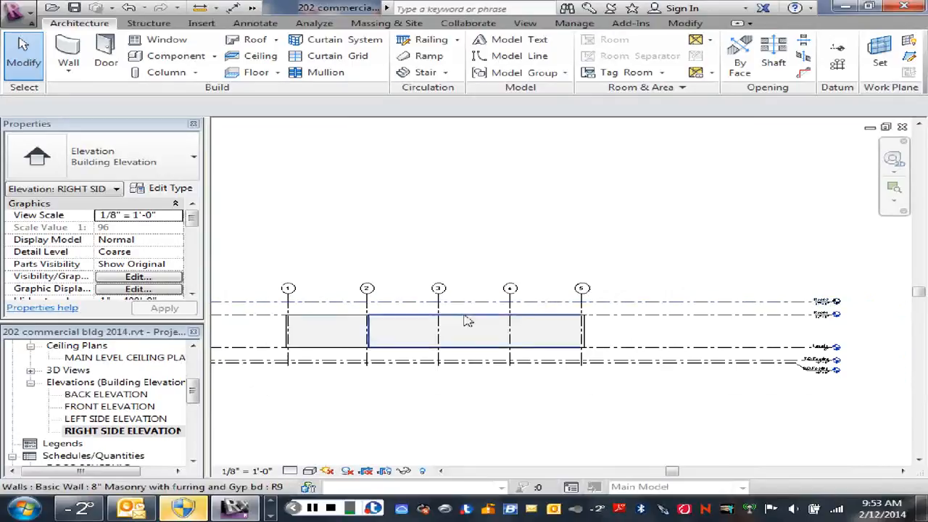
scroll(443, 330, down, 1)
click(418, 326)
drag(423, 326, 422, 321)
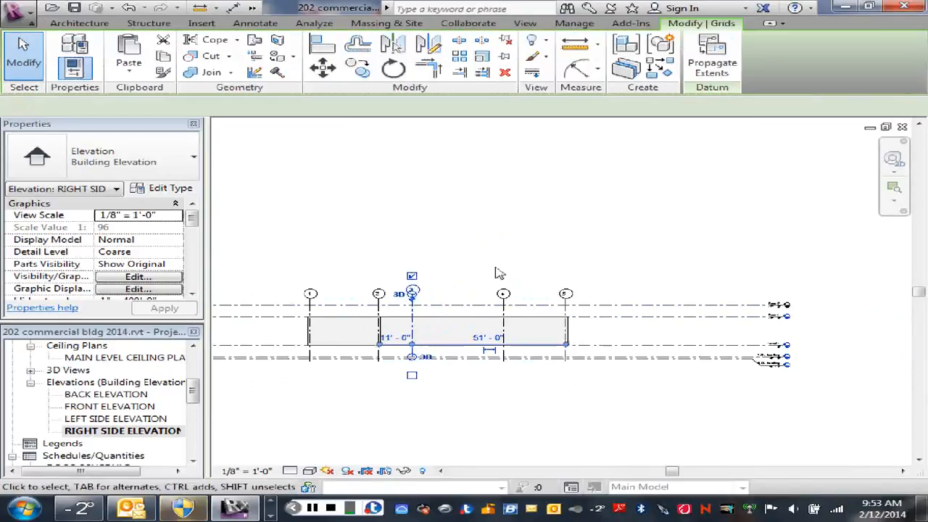
click(481, 266)
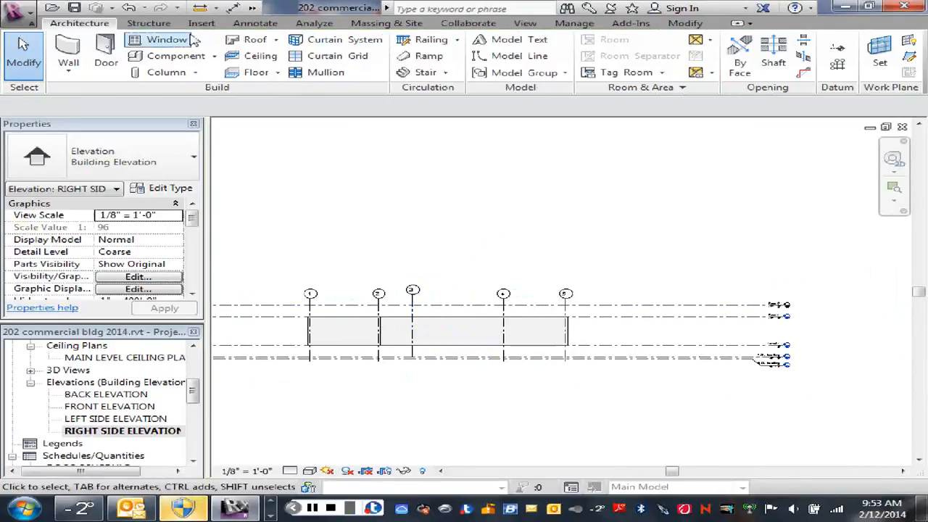
click(128, 9)
- Set the Roof-2 level's elevation to 15'-8"
middle_drag(456, 252, 499, 230)
scroll(428, 279, up, 2)
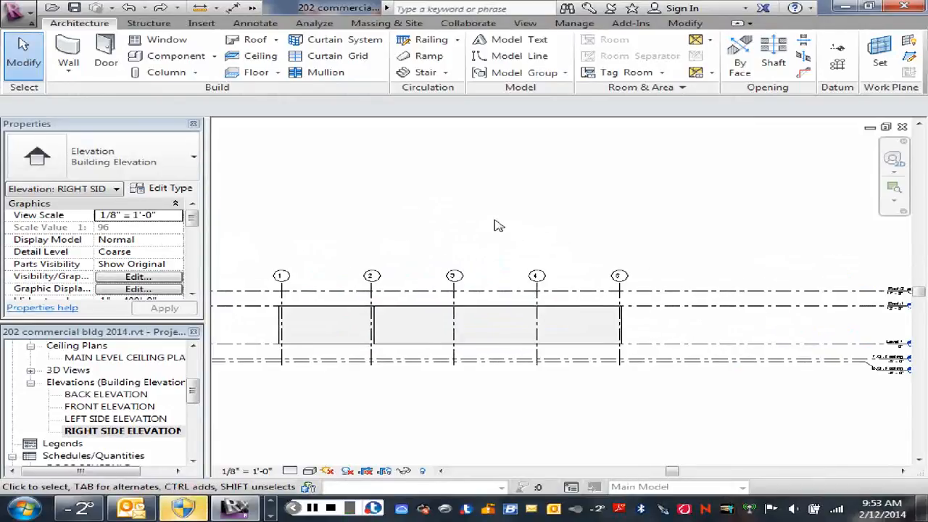
scroll(653, 228, down, 1)
middle_drag(695, 237, 530, 241)
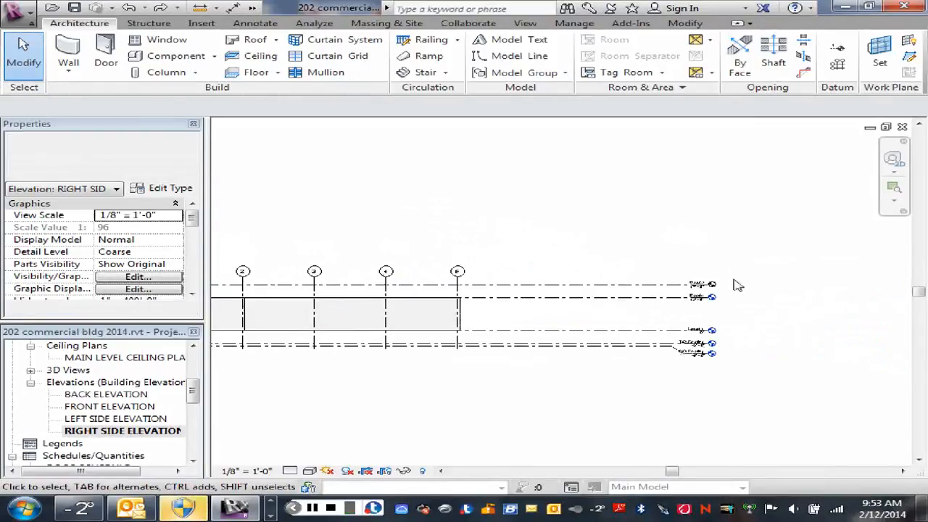
scroll(707, 285, up, 5)
double_click(674, 291)
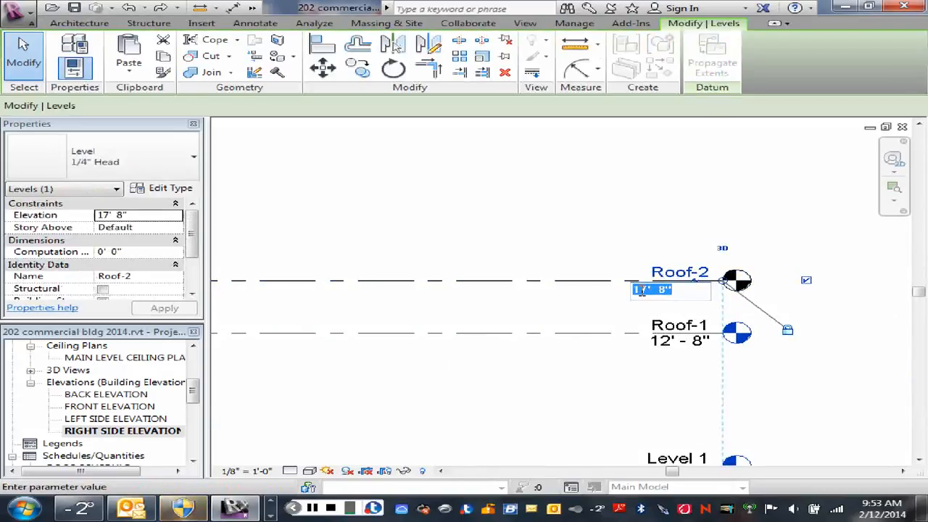
drag(641, 290, 648, 290)
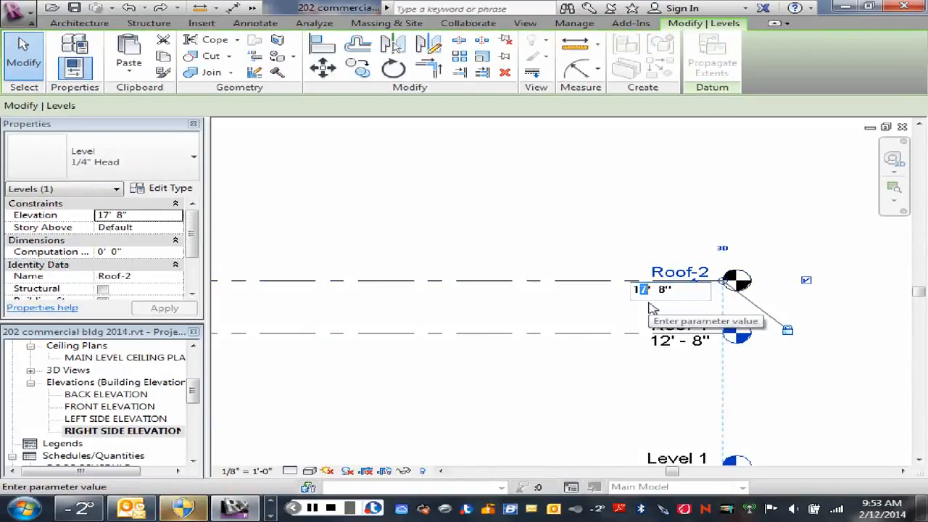
text(5)
key(Return)
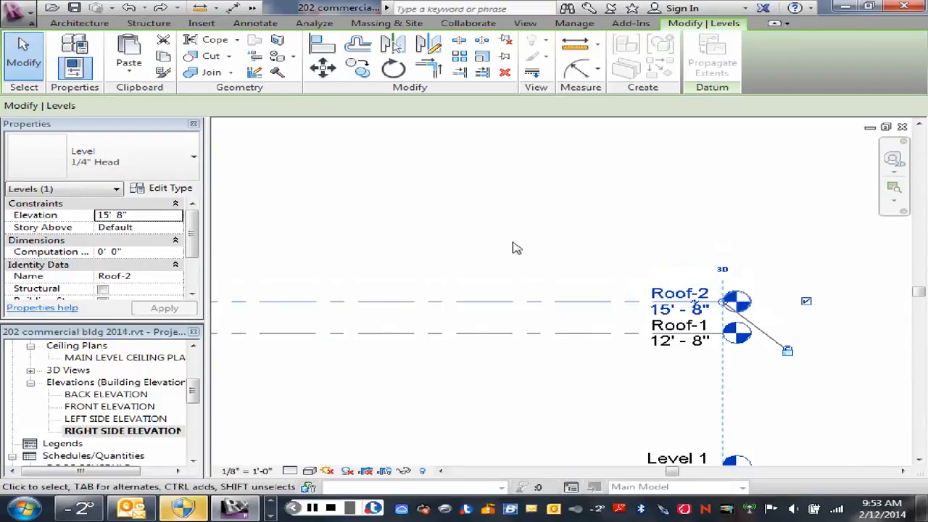
- Examine the two roof level lines against the brick walls and the numbered grid lines of the elevation
scroll(501, 237, down, 2)
middle_drag(462, 236, 825, 236)
scroll(675, 238, down, 1)
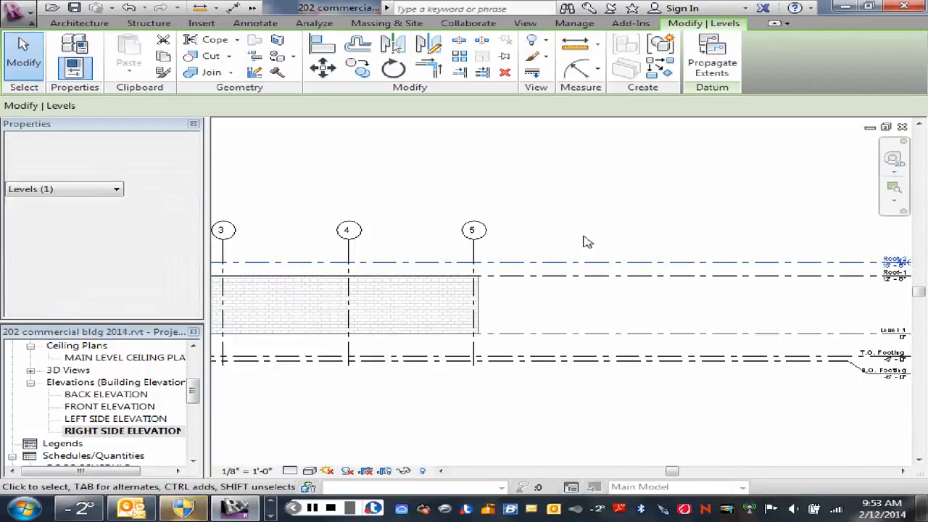
scroll(584, 240, down, 1)
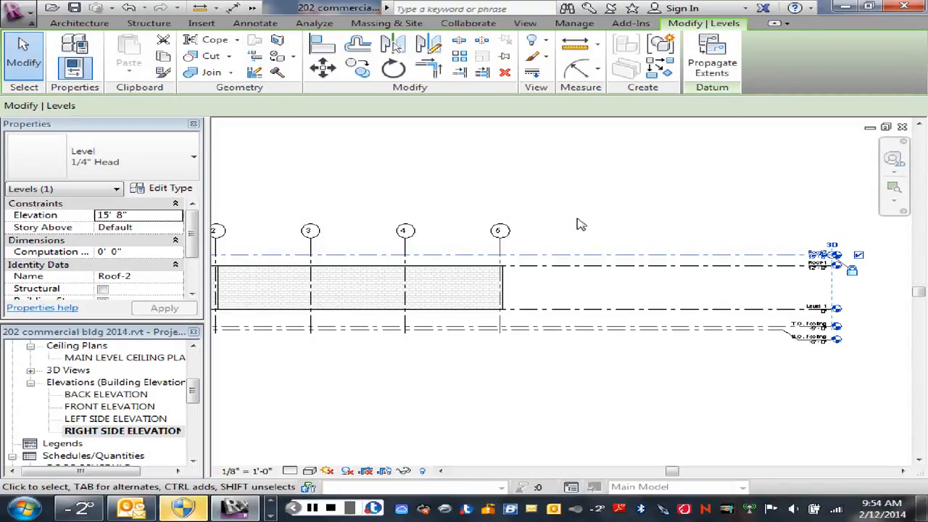
scroll(620, 228, down, 1)
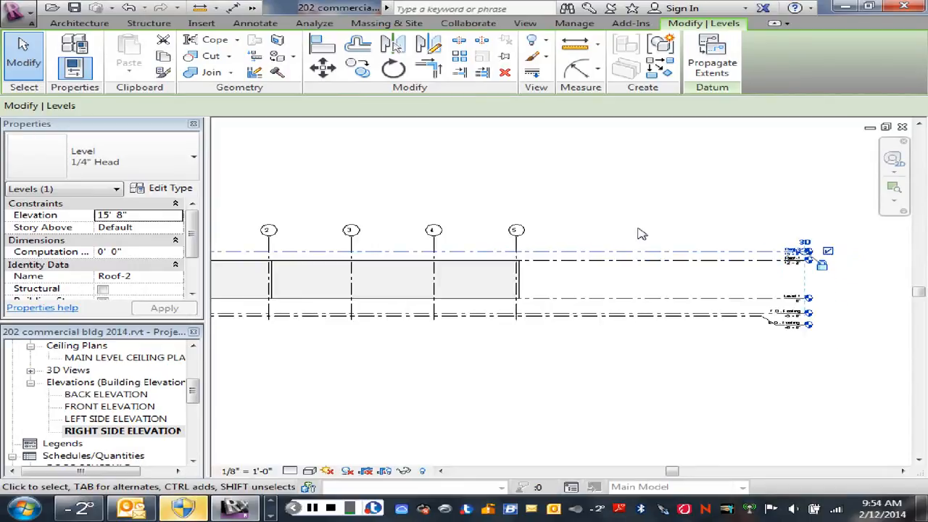
scroll(640, 234, down, 1)
scroll(591, 301, up, 1)
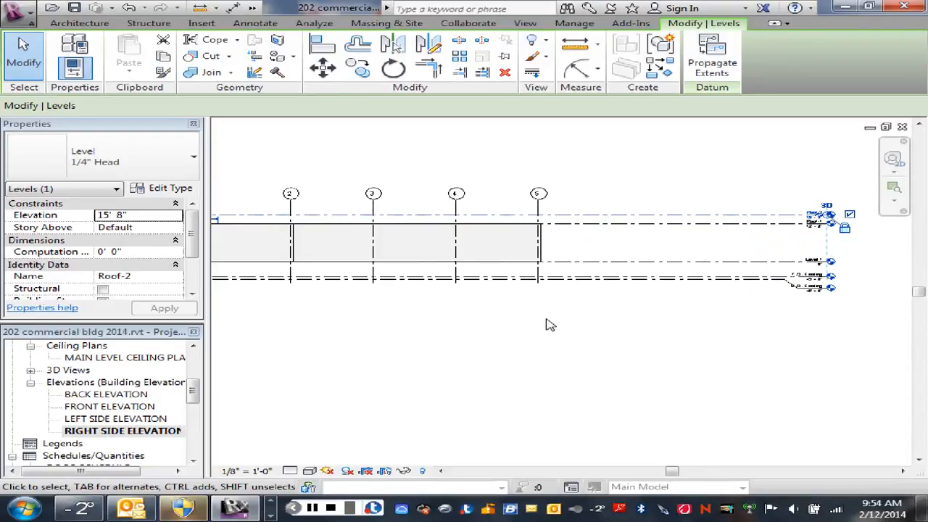
scroll(554, 295, up, 1)
scroll(545, 282, up, 2)
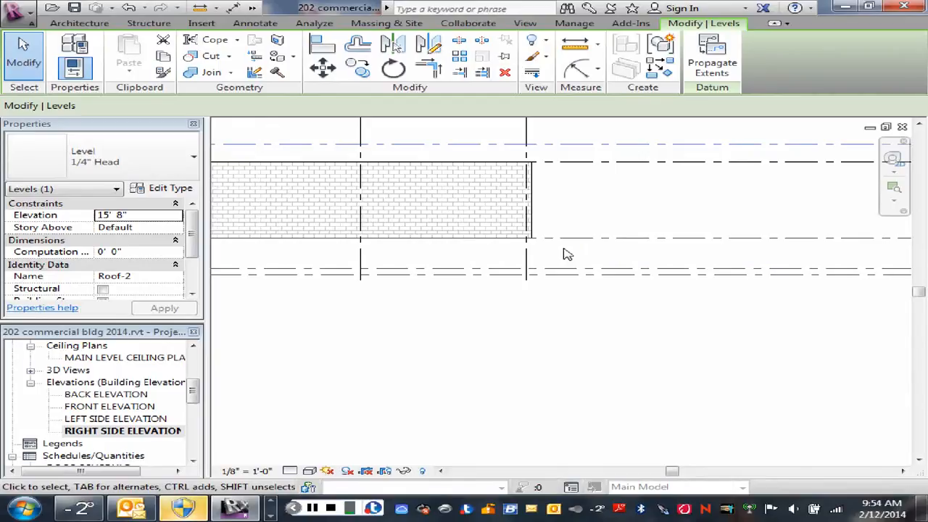
scroll(567, 254, down, 3)
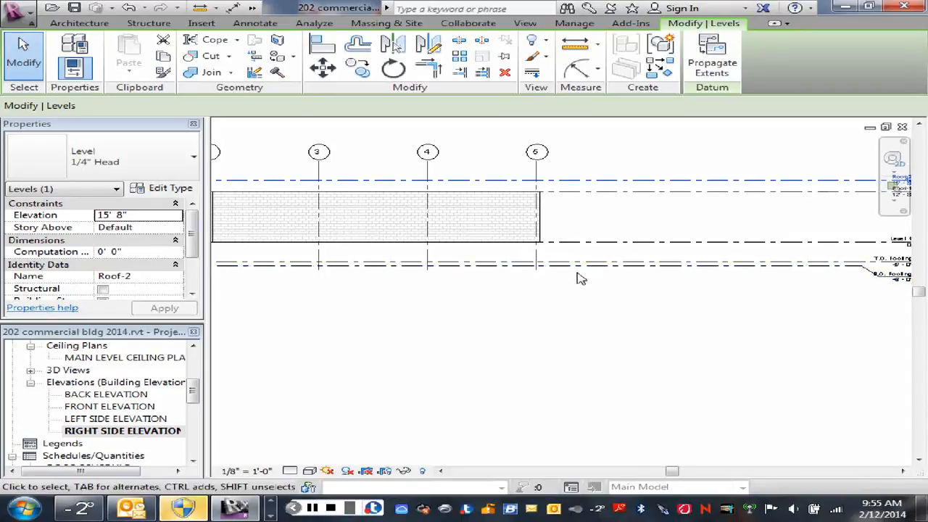
scroll(578, 270, down, 1)
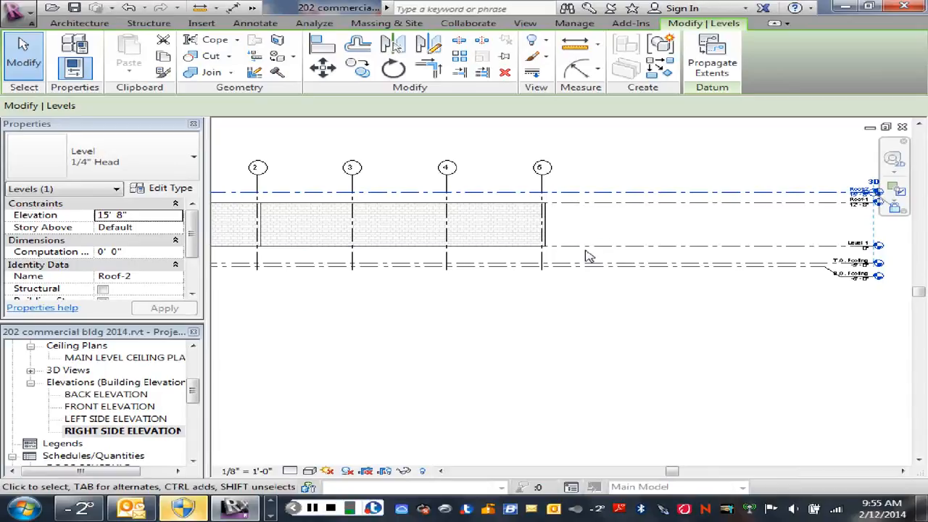
scroll(587, 256, up, 2)
scroll(693, 268, down, 1)
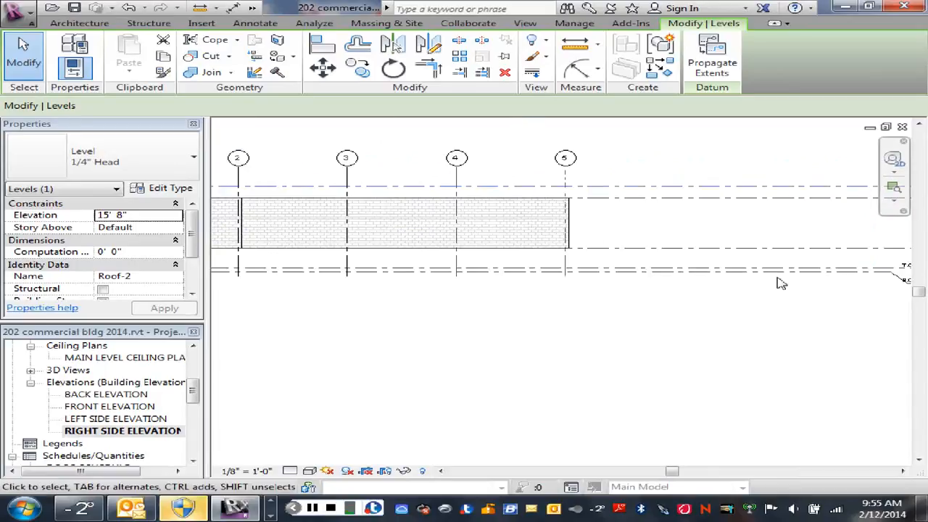
- Examine the Level 1, T.O. Footing and B.O. Footing level heads and their elevations
middle_drag(768, 300, 585, 314)
scroll(749, 269, up, 2)
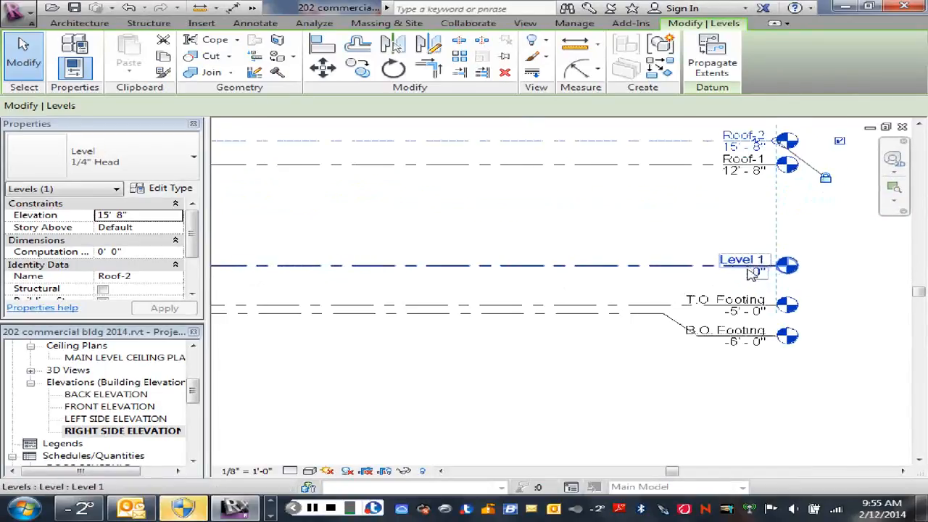
scroll(751, 273, up, 1)
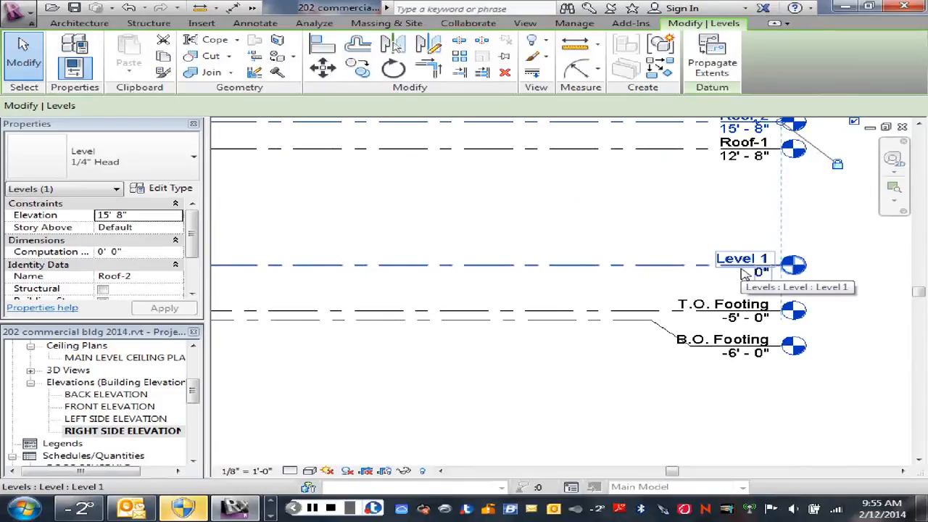
scroll(743, 274, up, 1)
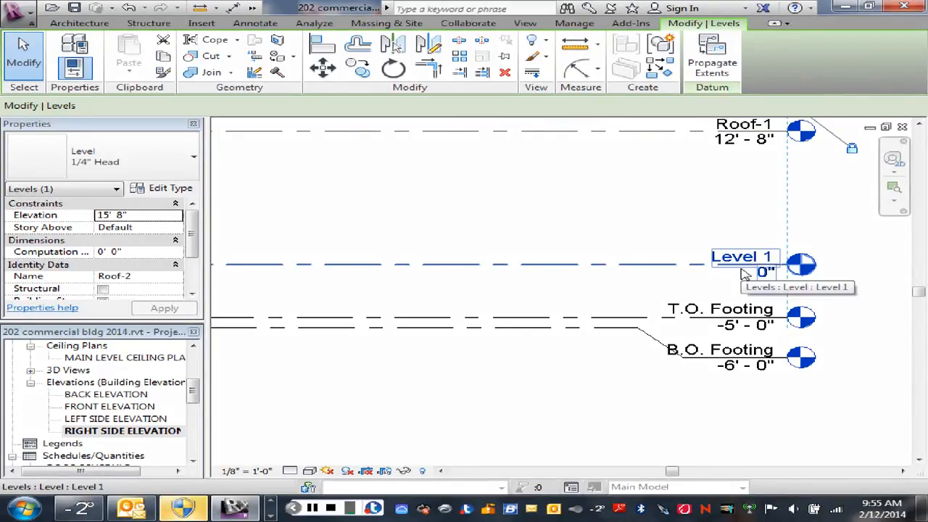
click(594, 290)
scroll(594, 290, down, 1)
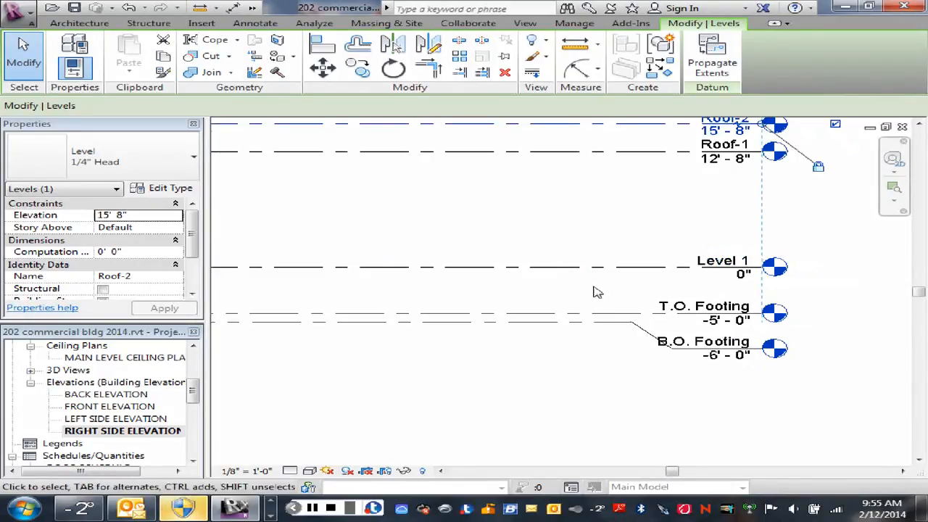
middle_drag(595, 292, 742, 286)
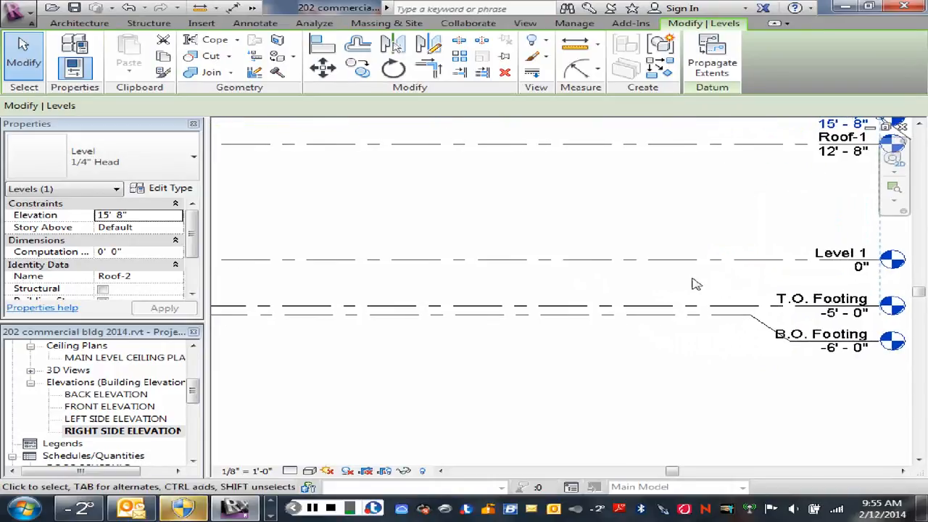
scroll(662, 283, down, 2)
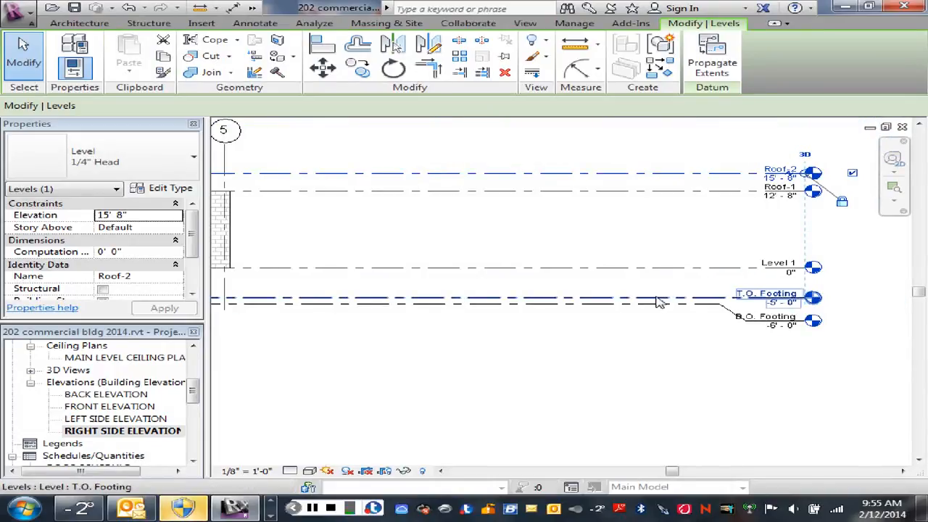
- Set the B.O. Footing level's elevation to -11'-0"
click(654, 303)
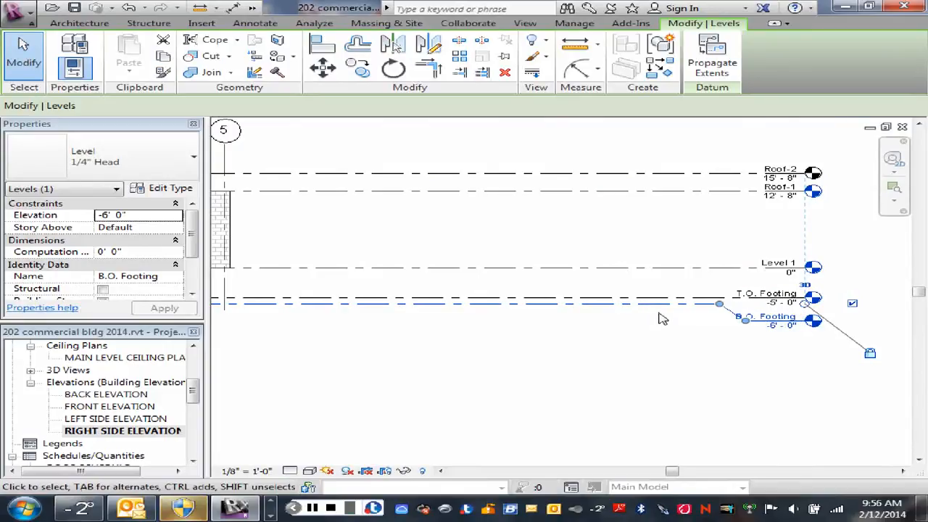
click(777, 331)
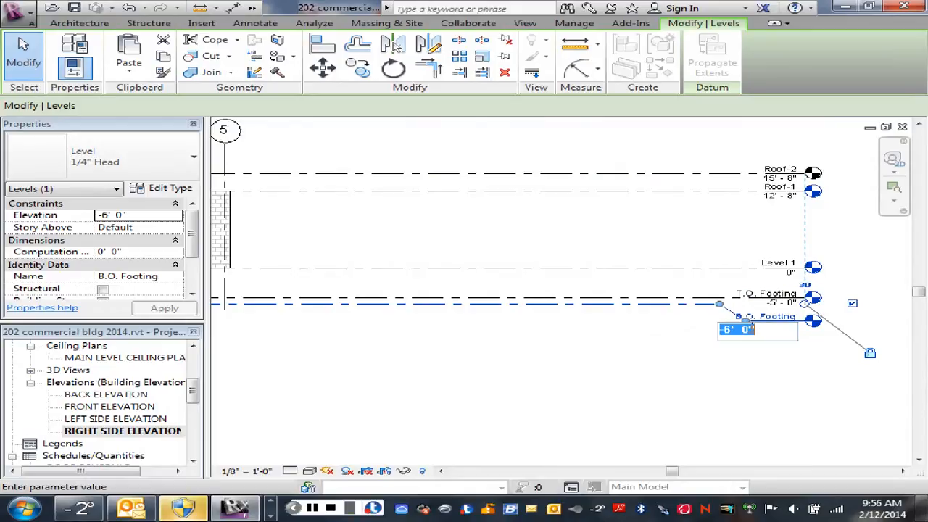
click(727, 330)
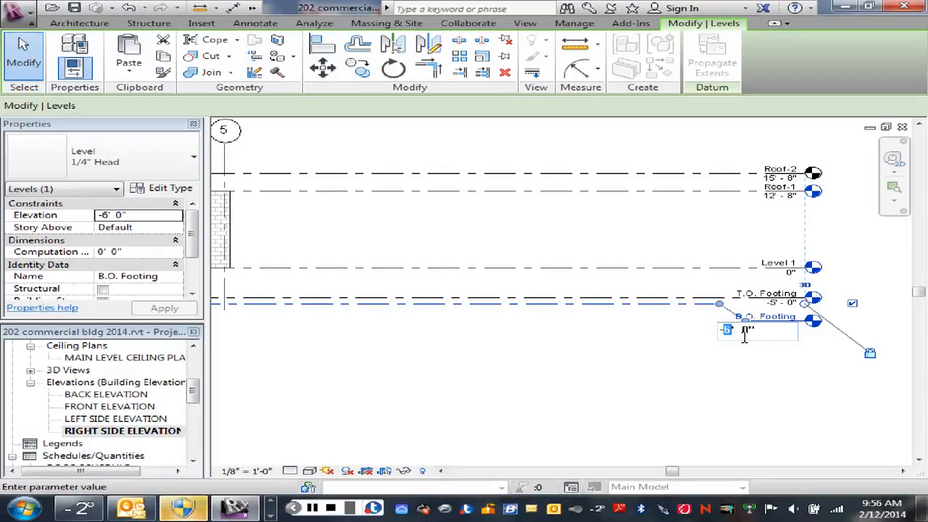
text(11)
key(Return)
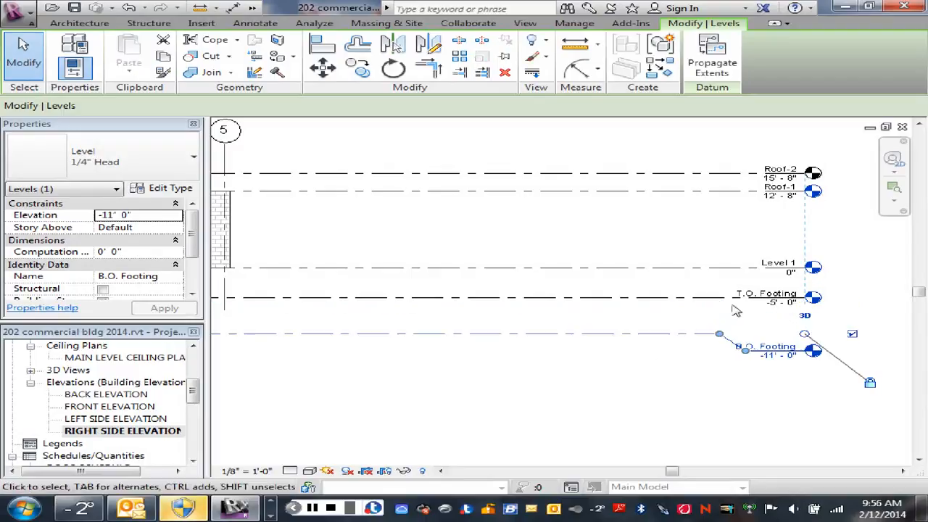
- Set the T.O. Footing level's elevation to -10'-0" and clear the selection
click(722, 297)
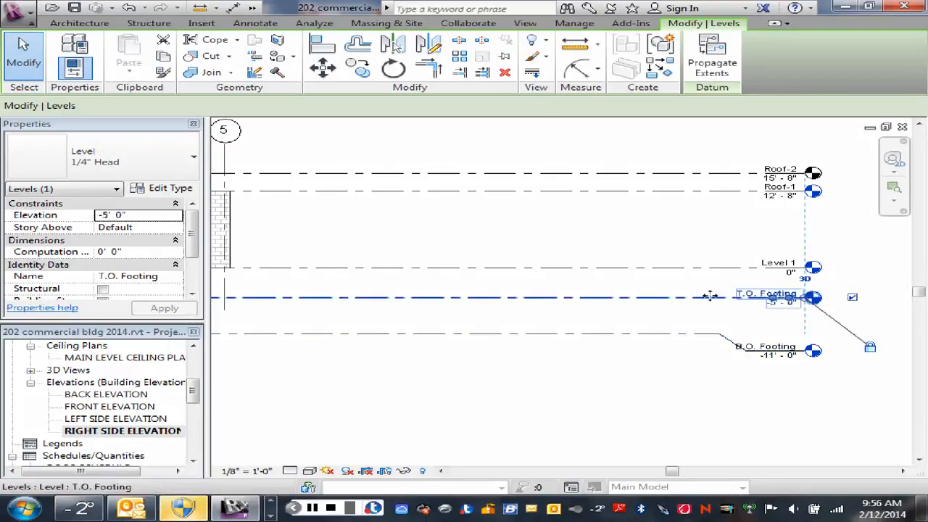
click(778, 304)
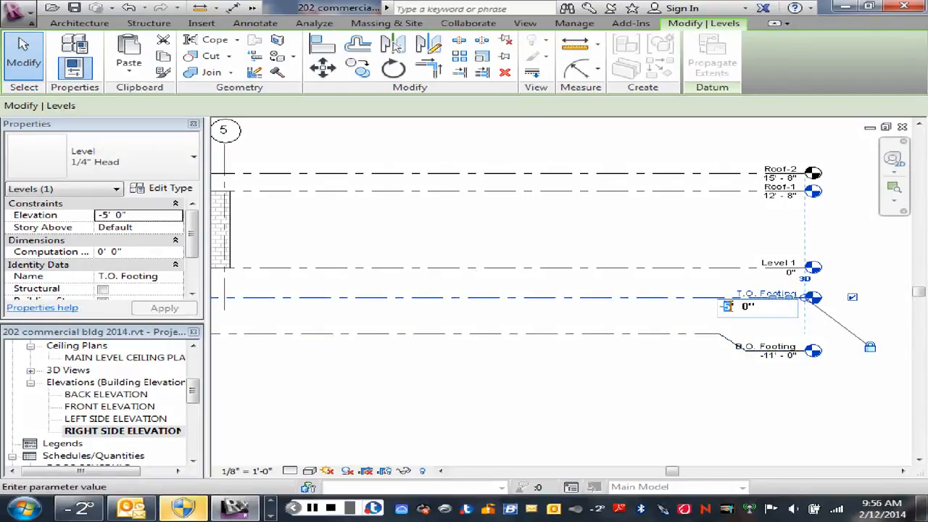
text(10)
key(Return)
click(645, 295)
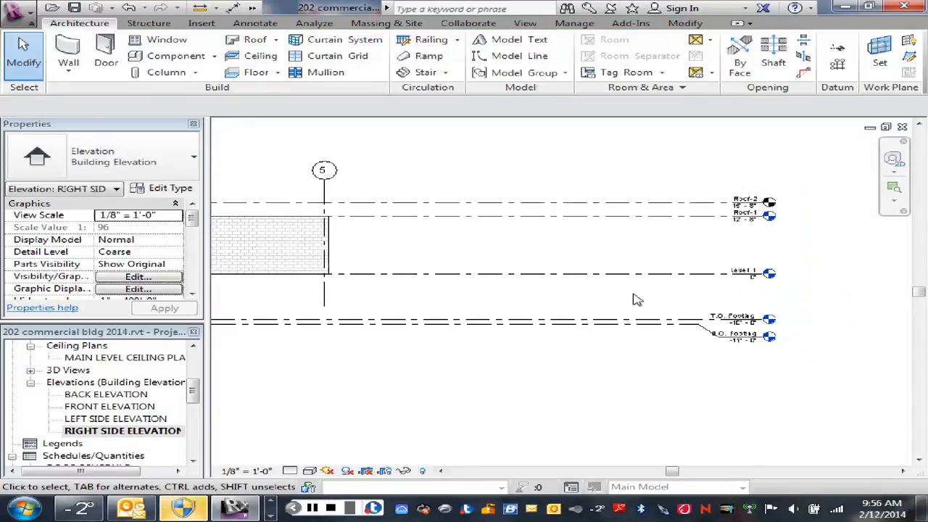
- Examine the lowered footing levels in relation to Level 1, the roof levels and the building walls
middle_drag(503, 311, 692, 304)
scroll(693, 305, up, 2)
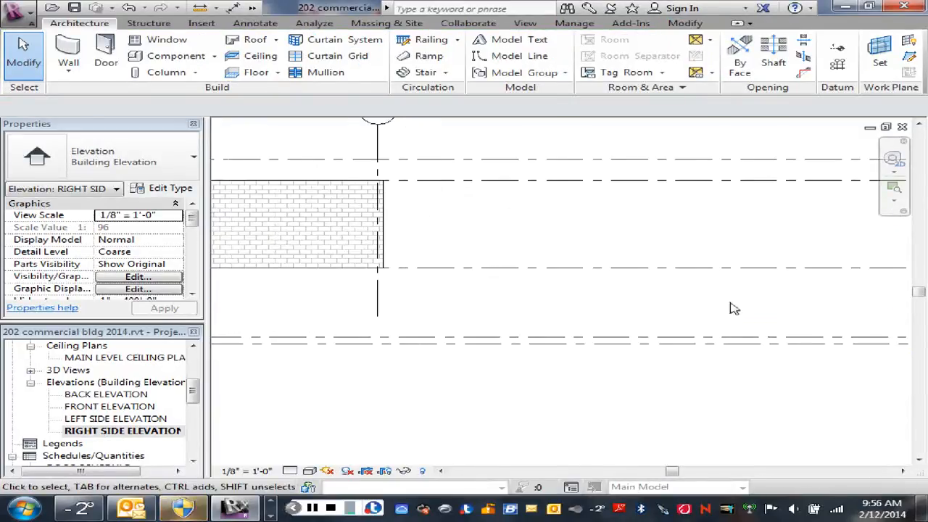
middle_drag(729, 249, 416, 321)
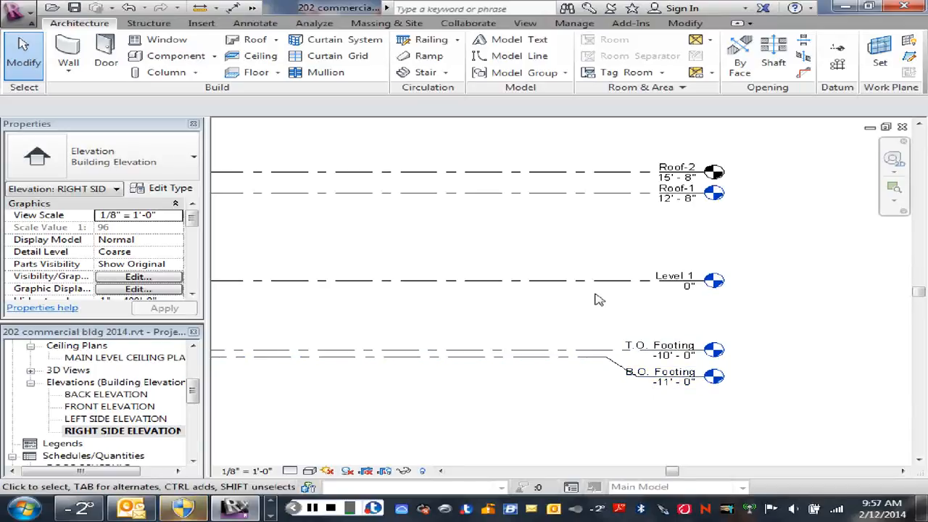
scroll(664, 311, down, 1)
scroll(638, 311, down, 4)
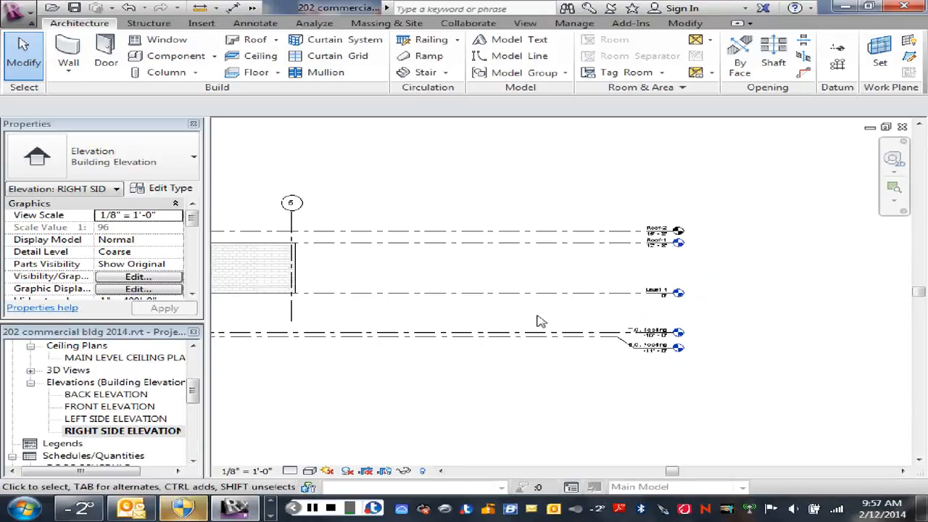
middle_drag(508, 317, 631, 320)
scroll(621, 319, down, 1)
scroll(620, 319, down, 1)
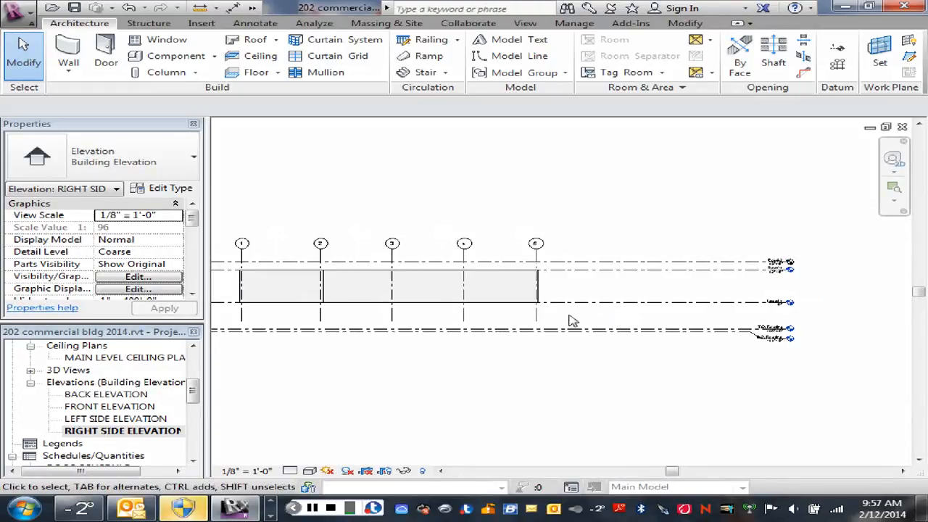
- Copy the T.O. Footing level vertically upward by 4" and clear the selection
scroll(613, 323, up, 1)
scroll(613, 323, up, 1)
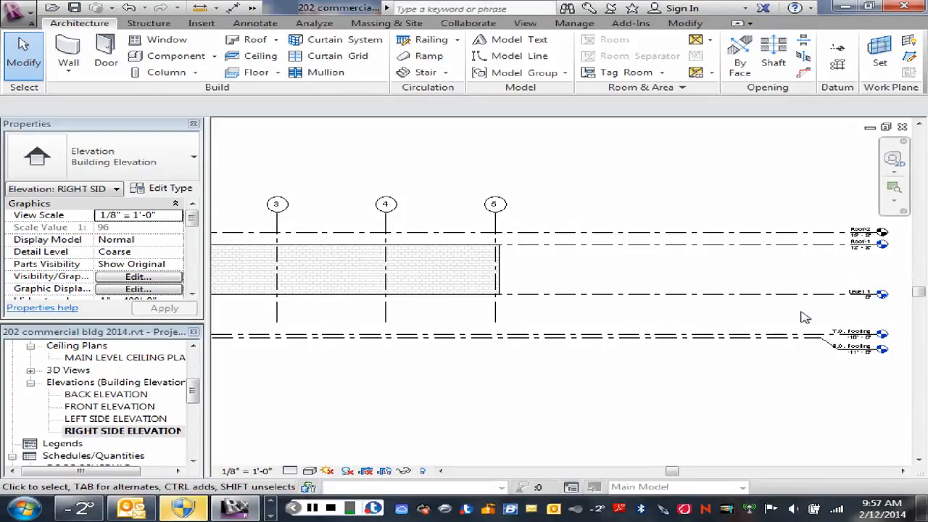
click(794, 339)
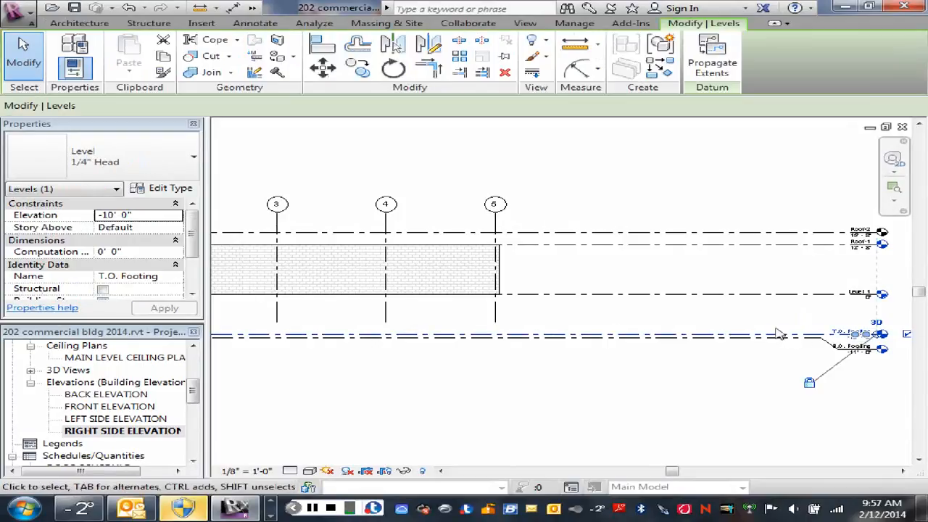
click(358, 69)
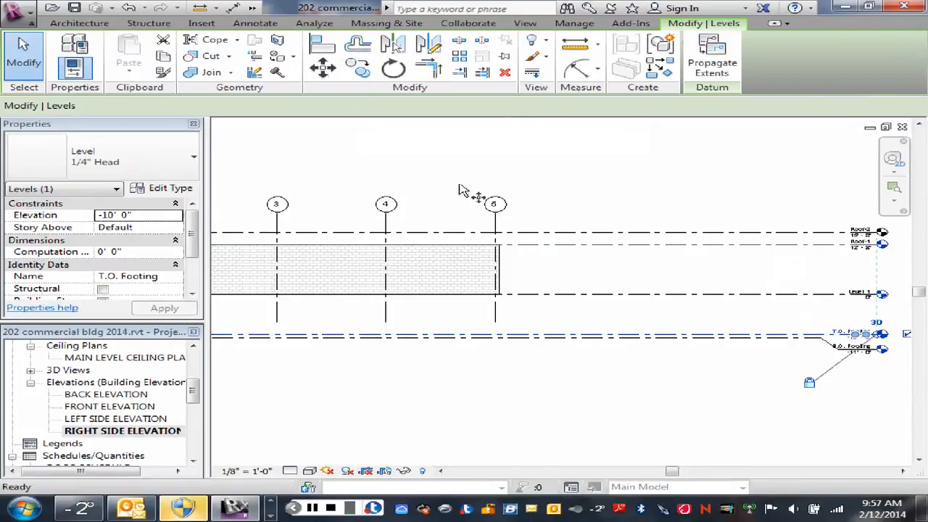
click(669, 320)
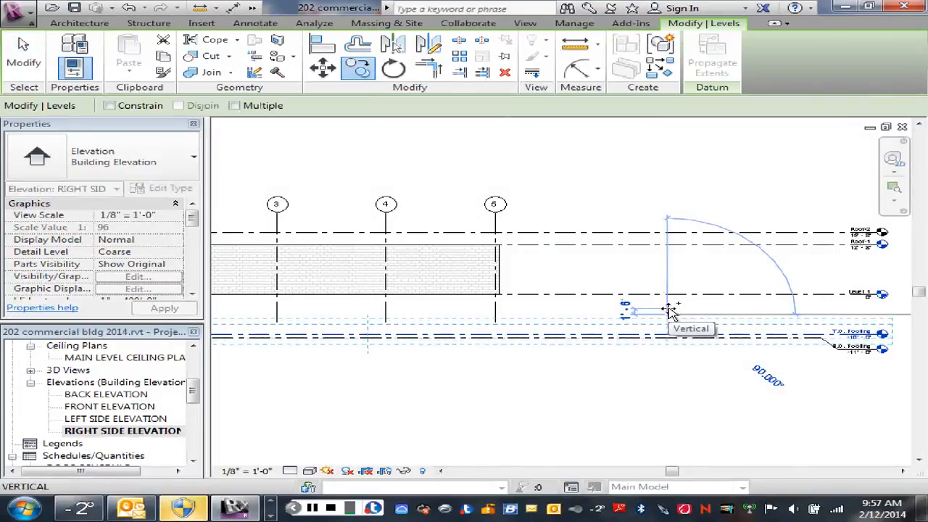
text(4)
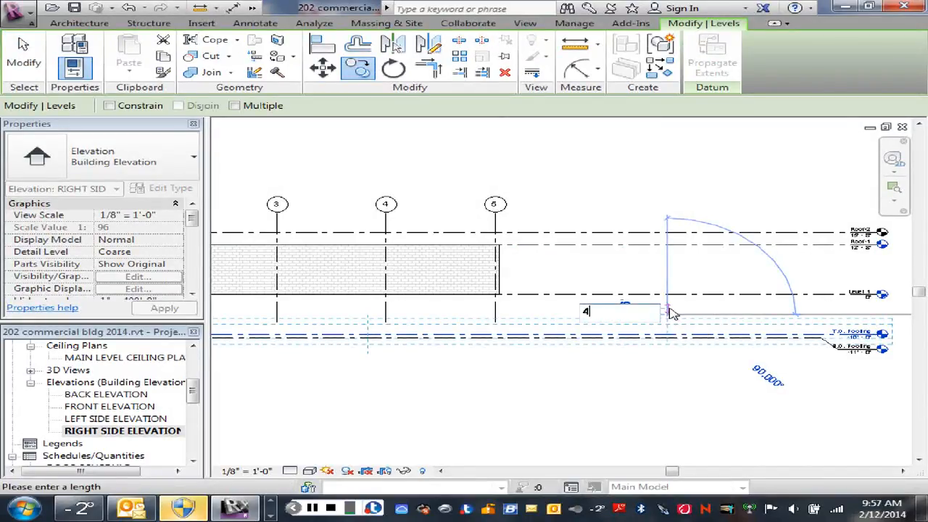
key(Return)
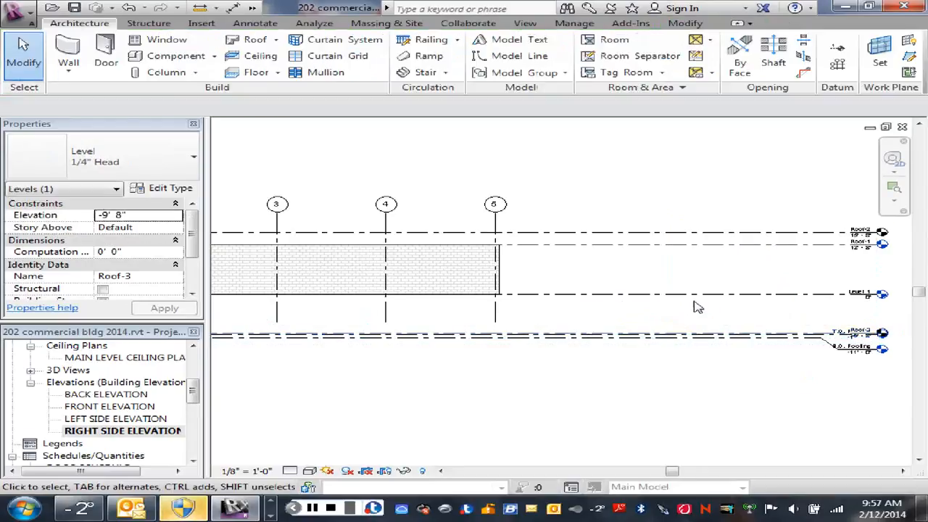
key(Escape)
- Add an elbow to the copied level at -9'-8", placing its head above T.O. Footing and its bend before the footing labels
scroll(878, 349, up, 5)
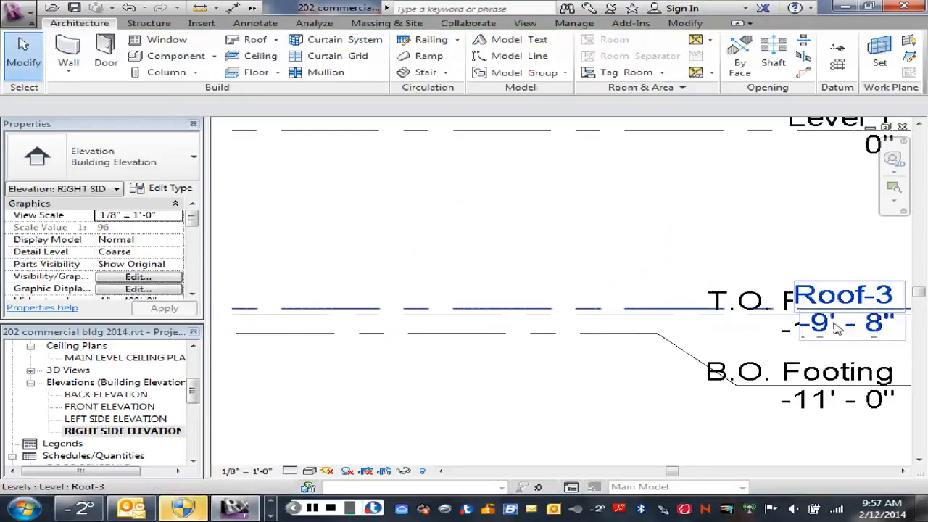
middle_drag(735, 294, 555, 278)
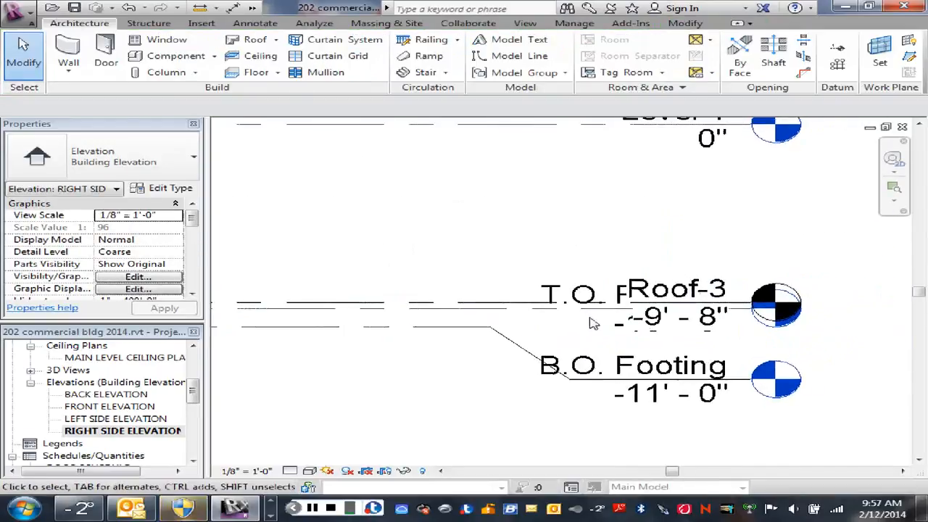
click(501, 306)
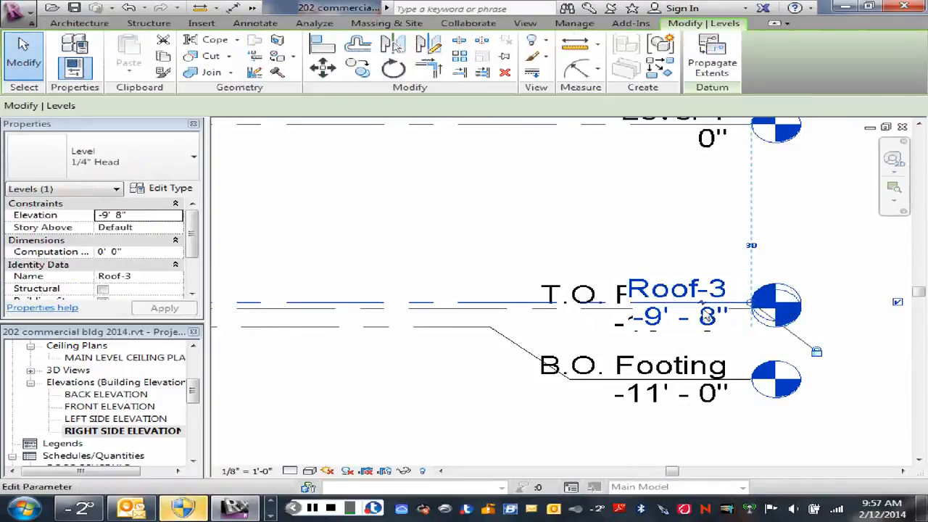
click(706, 309)
drag(702, 340, 702, 246)
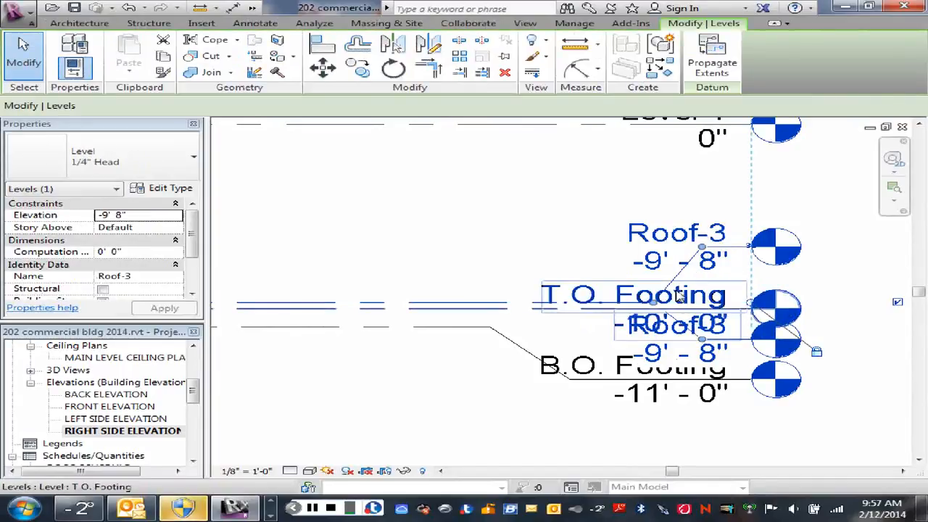
drag(497, 294, 495, 294)
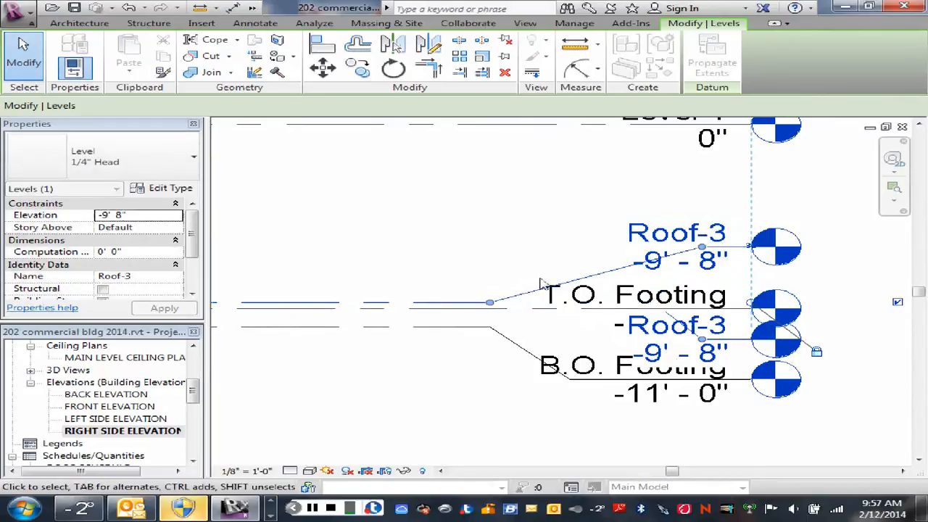
click(541, 278)
- Rename the copied level Basement and shift its upper elbow point inward so the leader clears the label
double_click(666, 236)
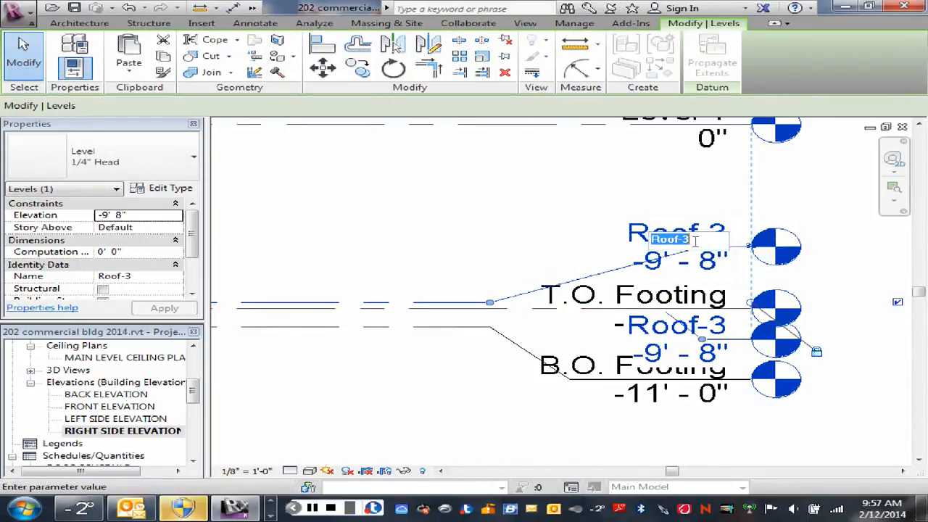
text(Basem)
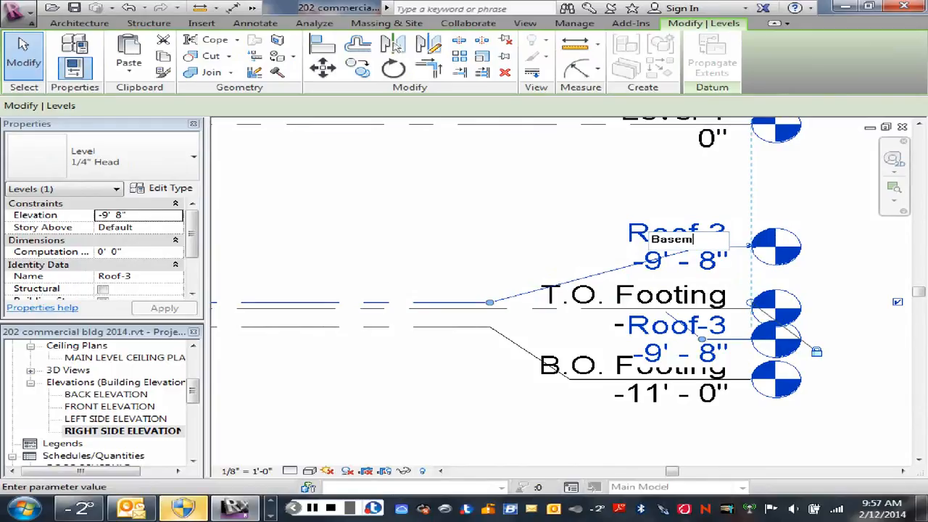
text(ent)
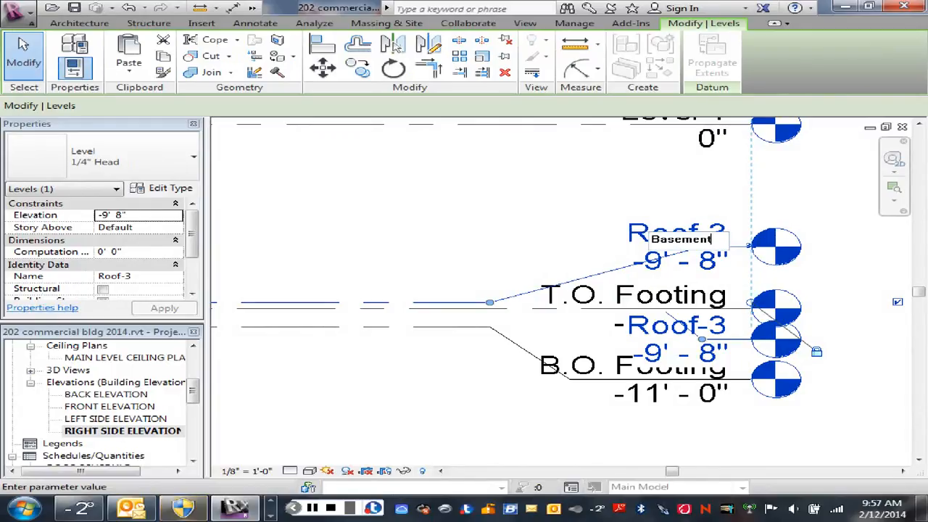
key(Return)
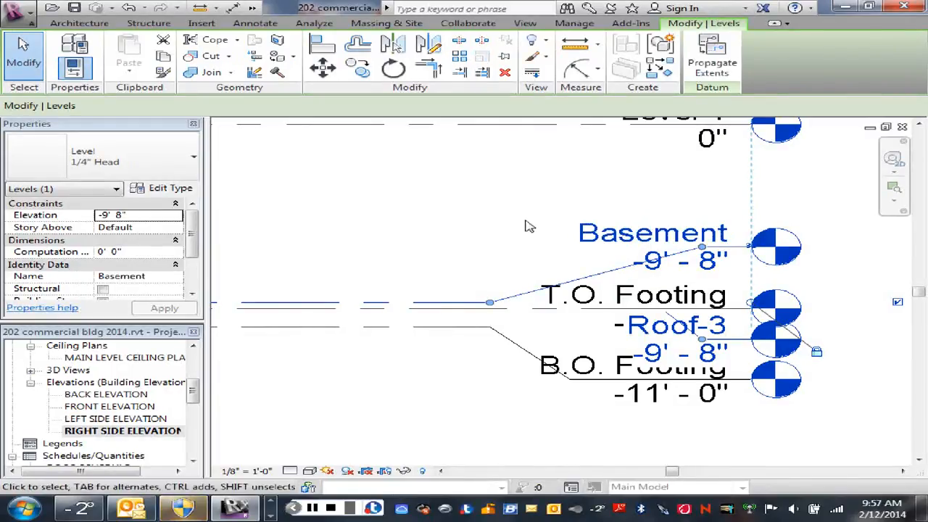
drag(670, 255, 557, 248)
key(Escape)
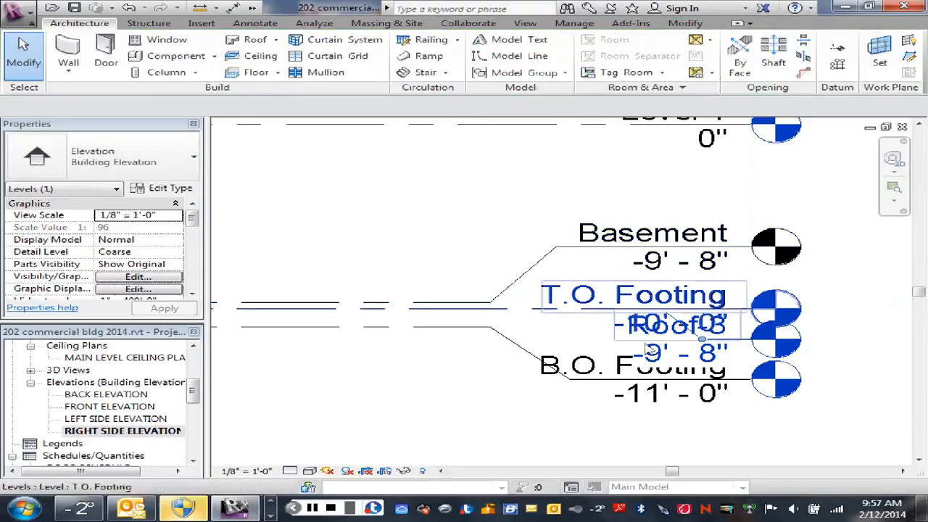
- Examine the Basement and footing levels in relation to Level 1, the roof levels and the full building elevation
scroll(555, 414, down, 1)
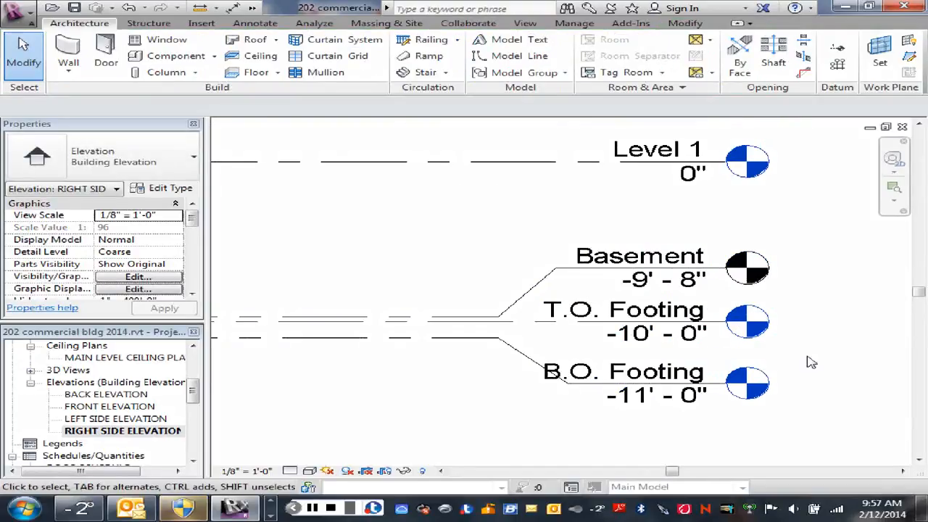
scroll(810, 361, down, 1)
scroll(798, 346, down, 4)
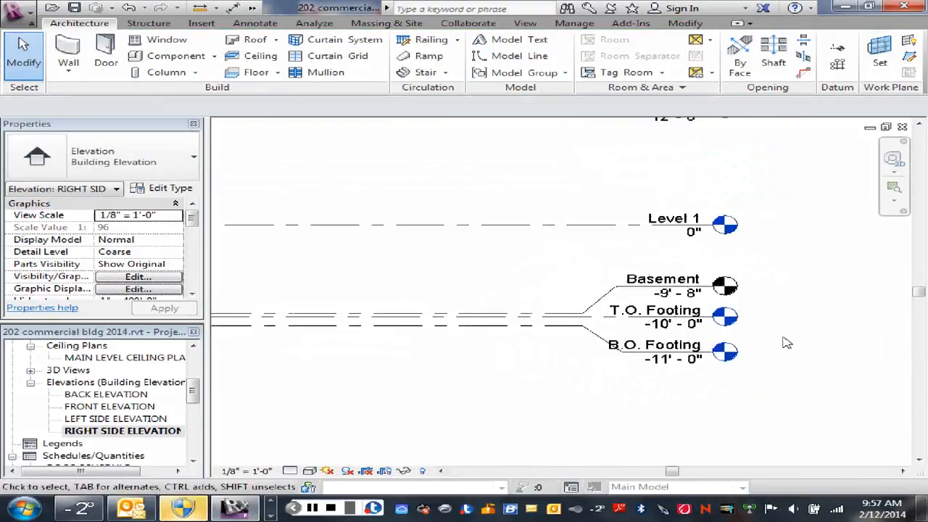
scroll(793, 338, down, 2)
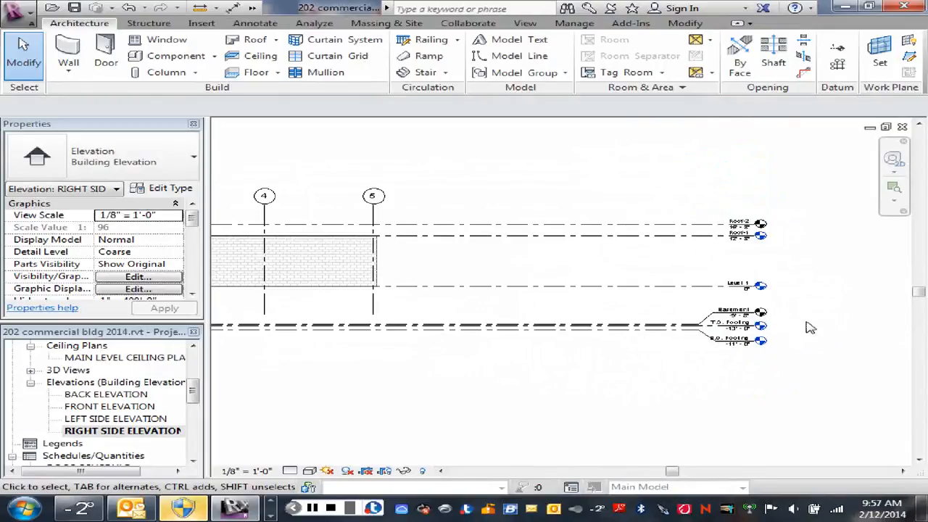
scroll(800, 271, down, 1)
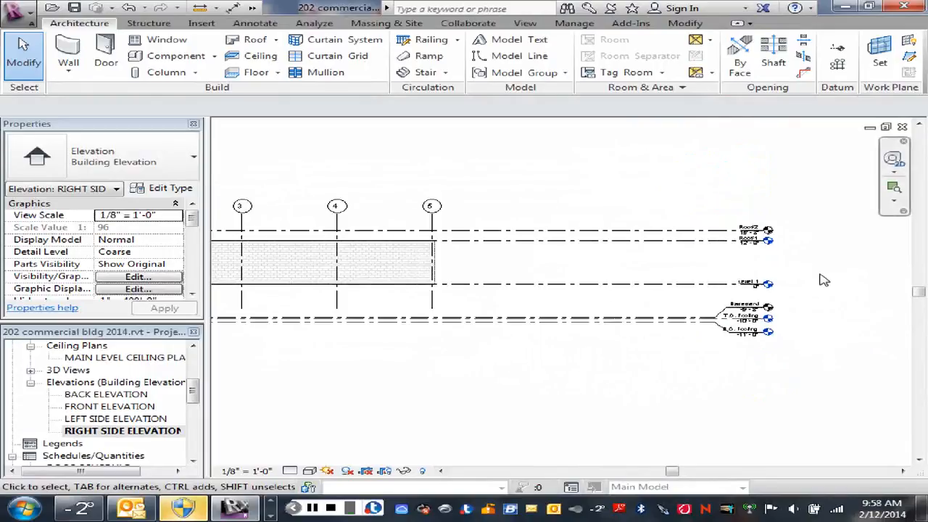
middle_drag(820, 275, 861, 274)
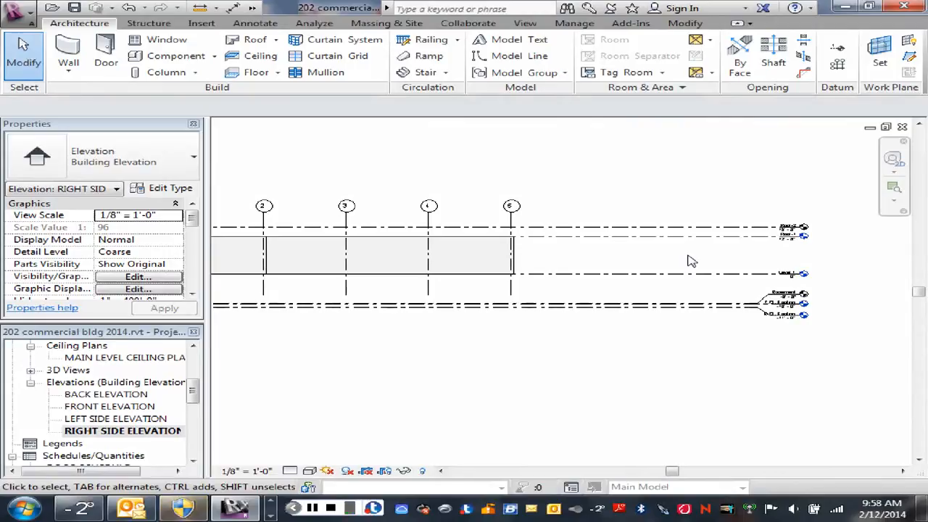
scroll(638, 261, down, 2)
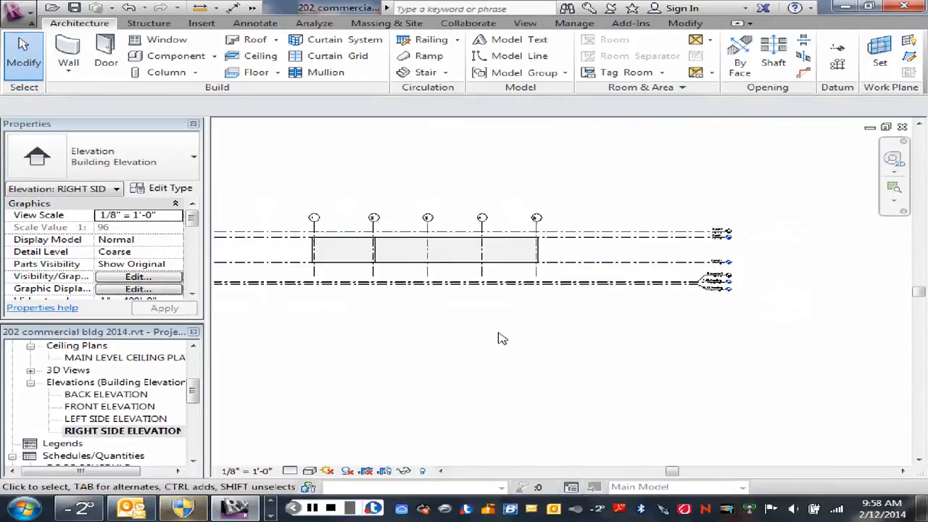
middle_drag(497, 338, 578, 386)
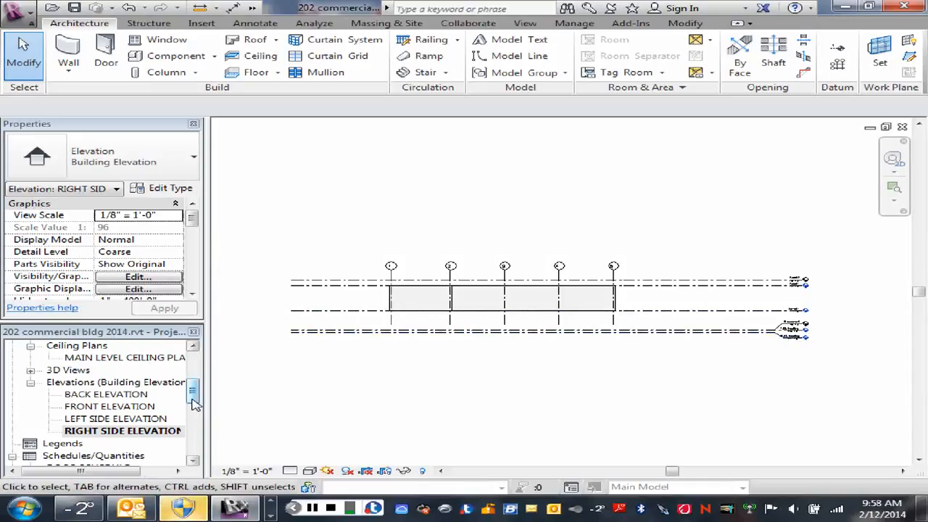
- Open the MAIN FLOOR PLAN view and examine the layers of a masonry exterior wall
drag(196, 405, 196, 366)
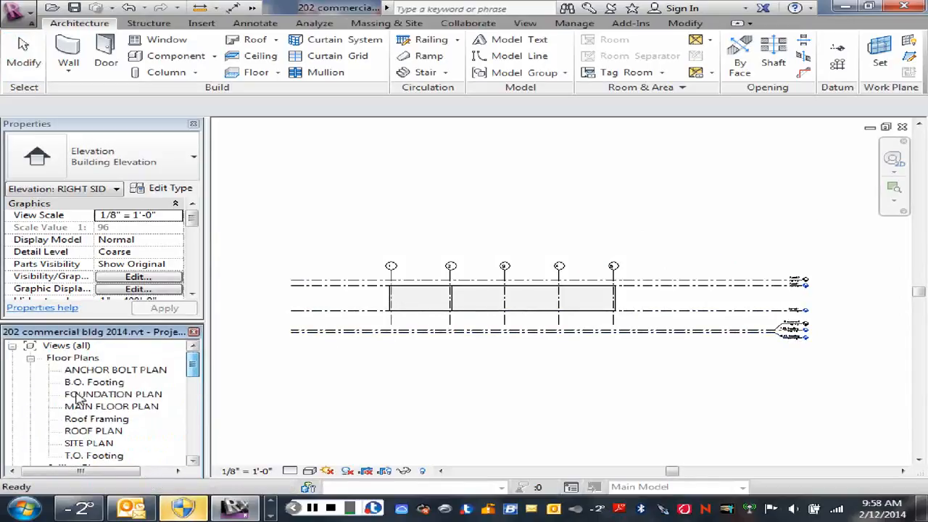
double_click(87, 407)
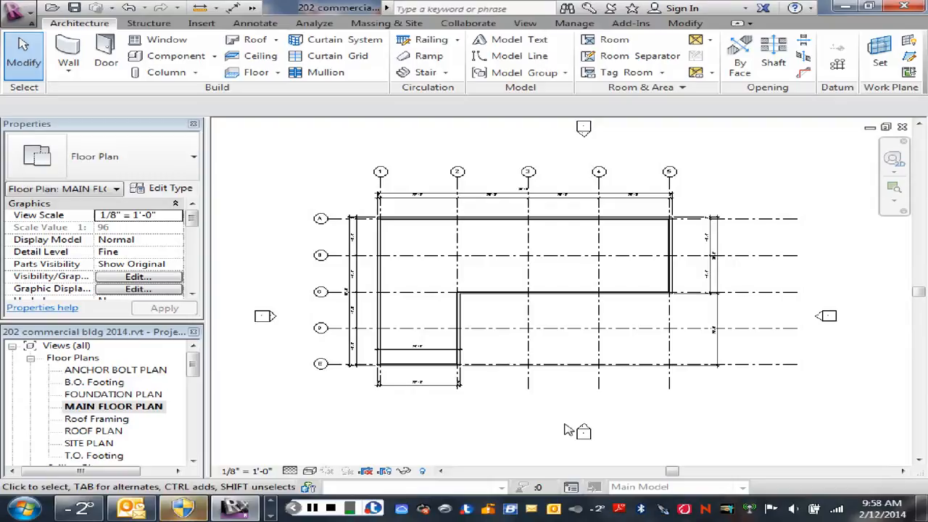
scroll(385, 276, up, 5)
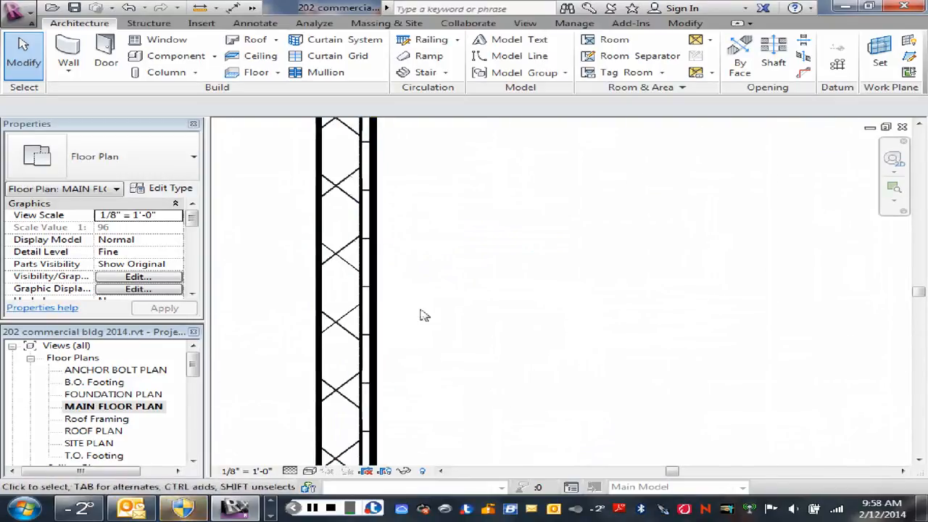
middle_drag(424, 315, 569, 313)
scroll(500, 297, up, 1)
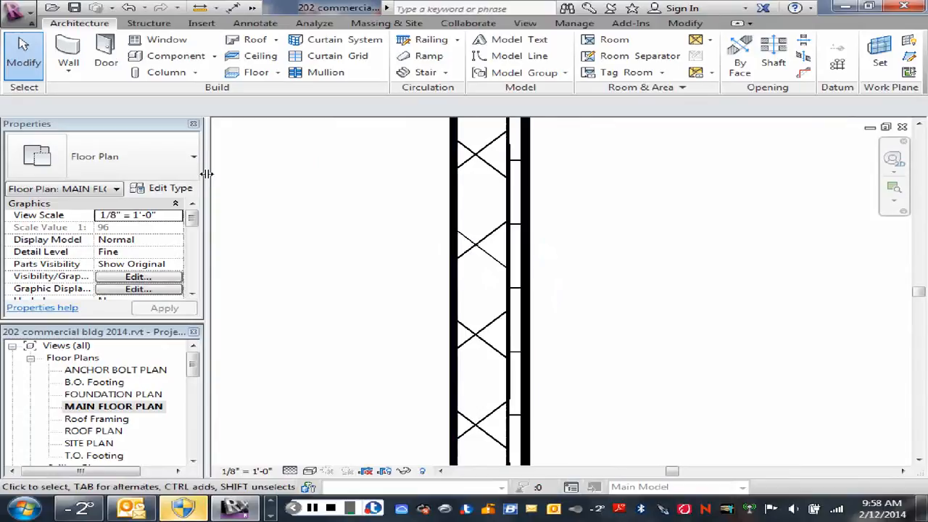
- Inspect the type properties and layer assembly of the 8" Masonry with furring and Gyp bd wall, then close them without changes
click(478, 247)
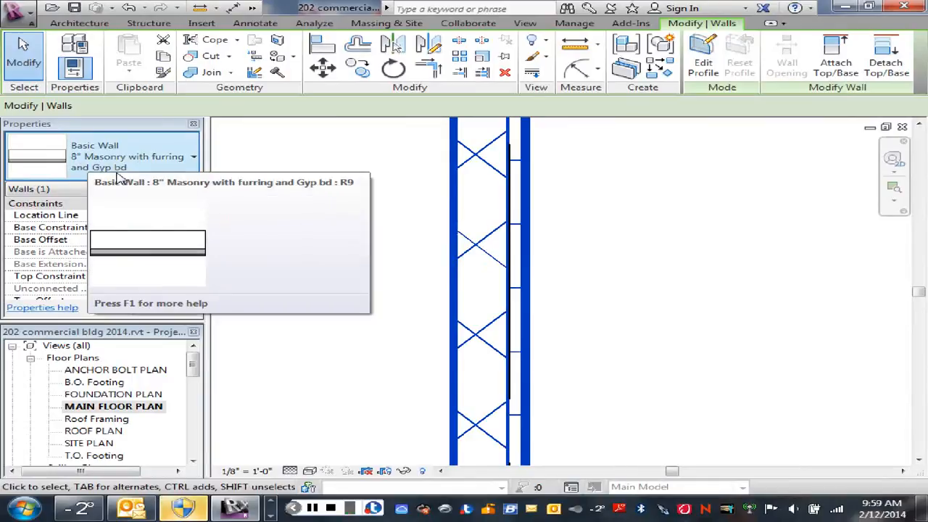
click(200, 190)
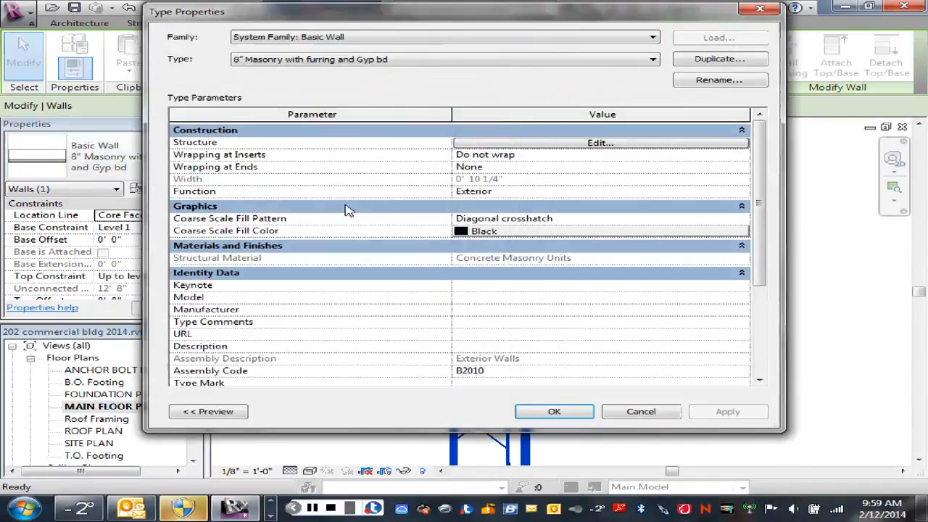
click(576, 143)
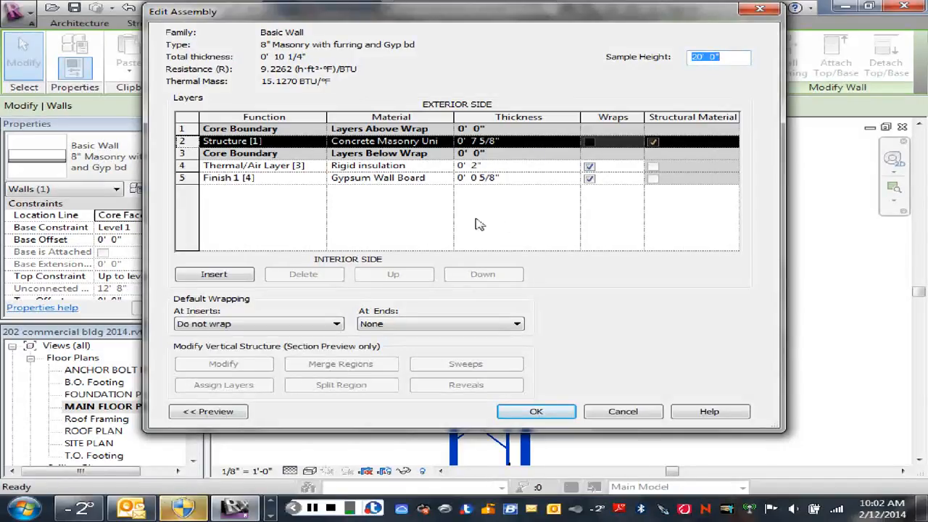
click(761, 11)
click(762, 11)
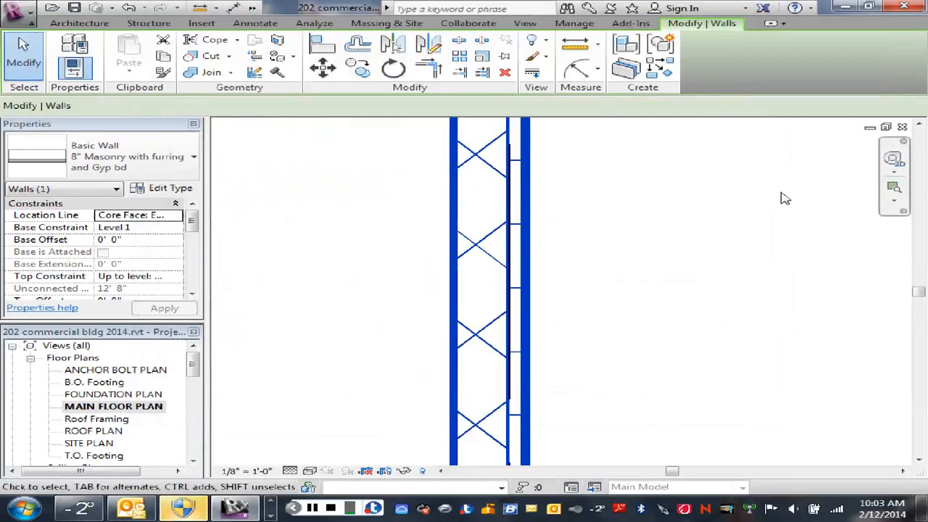